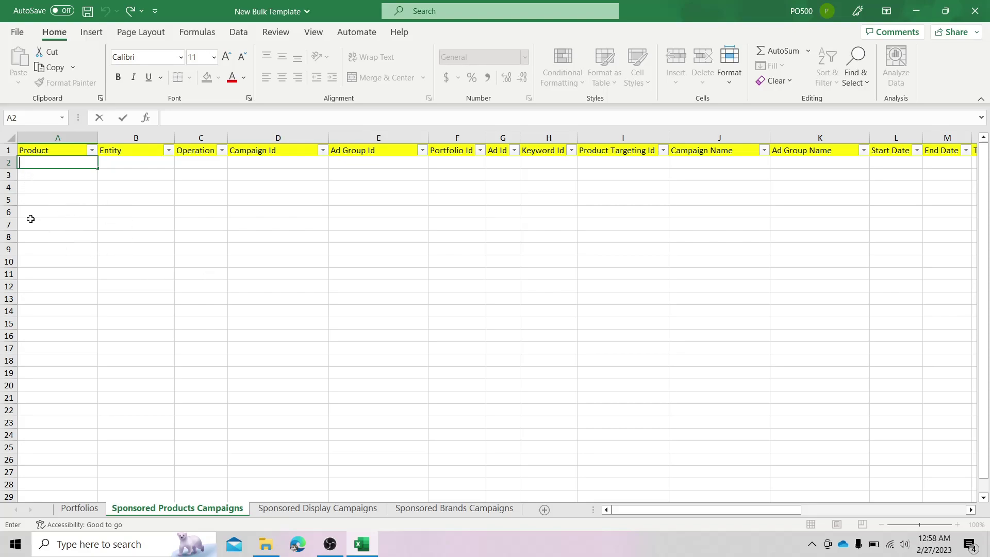
# Step: Enter Sponsored Products as the Product in row 2 of the Sponsored Products Campaigns sheet
pyautogui.click(7, 150)
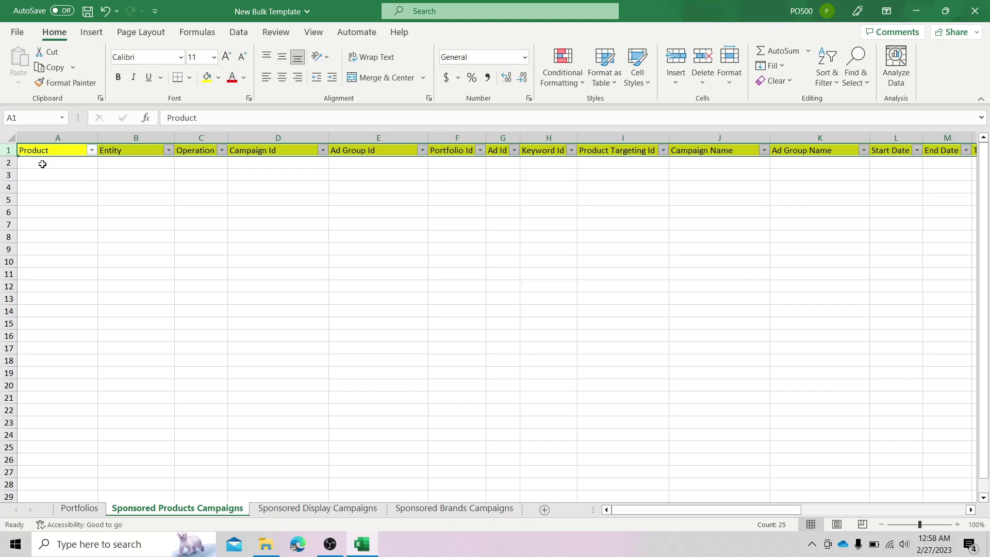
pyautogui.click(44, 164)
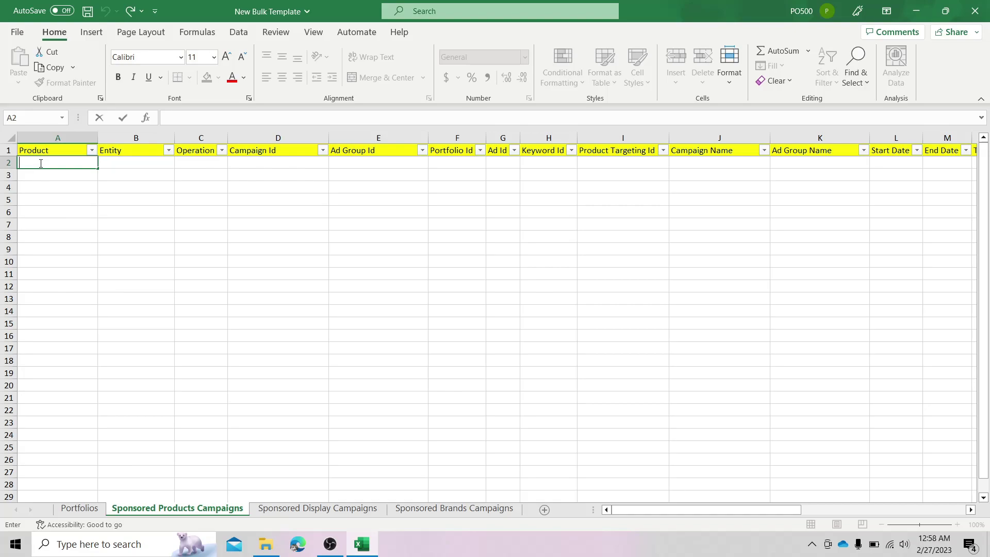
pyautogui.write('Sponsired Product')
pyautogui.press('BackSpace')
pyautogui.write('s')
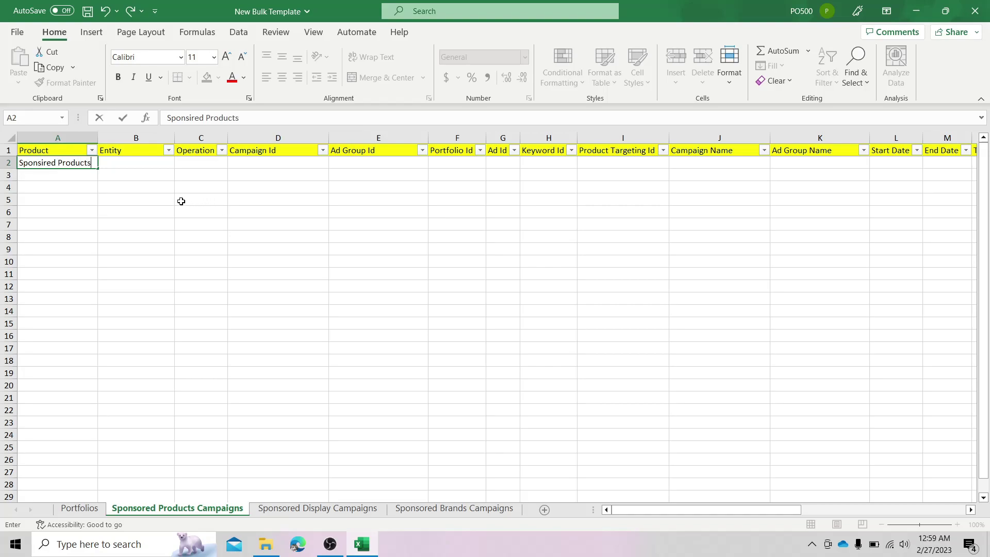
pyautogui.click(47, 162)
pyautogui.press('BackSpace')
pyautogui.press('BackSpace')
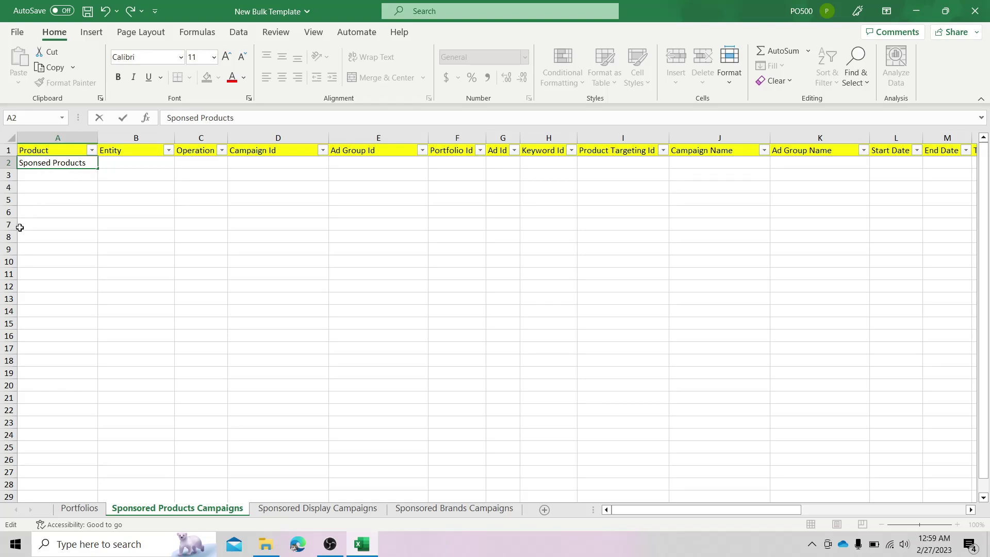
pyautogui.write('or')
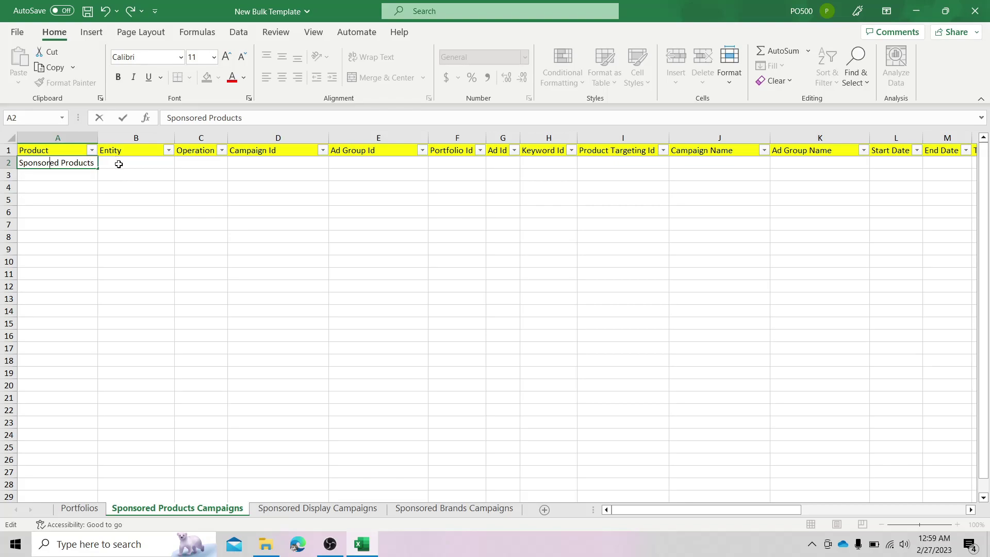
# Step: Fill in row 2 with Campaign as the Entity and Create as the Operation
pyautogui.click(124, 164)
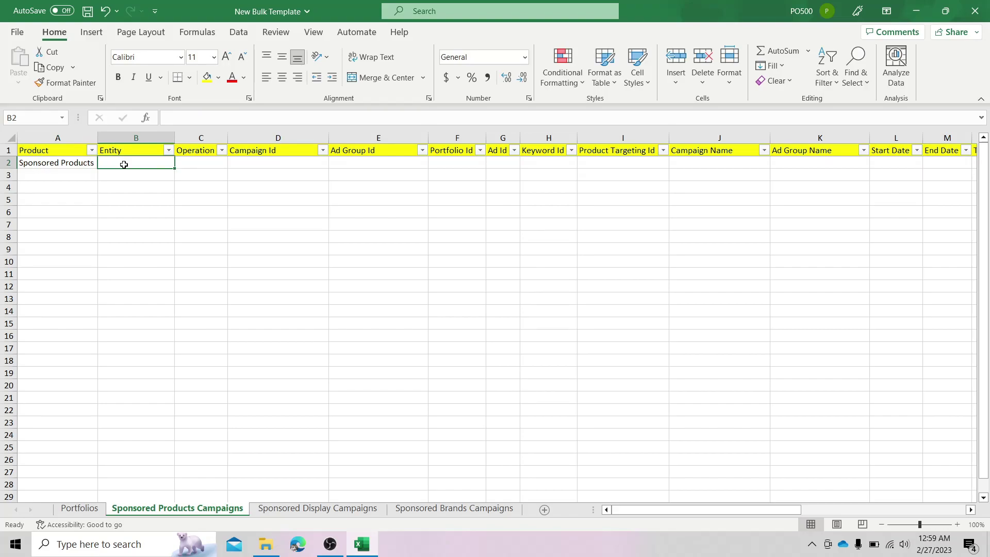
pyautogui.write('Campaign')
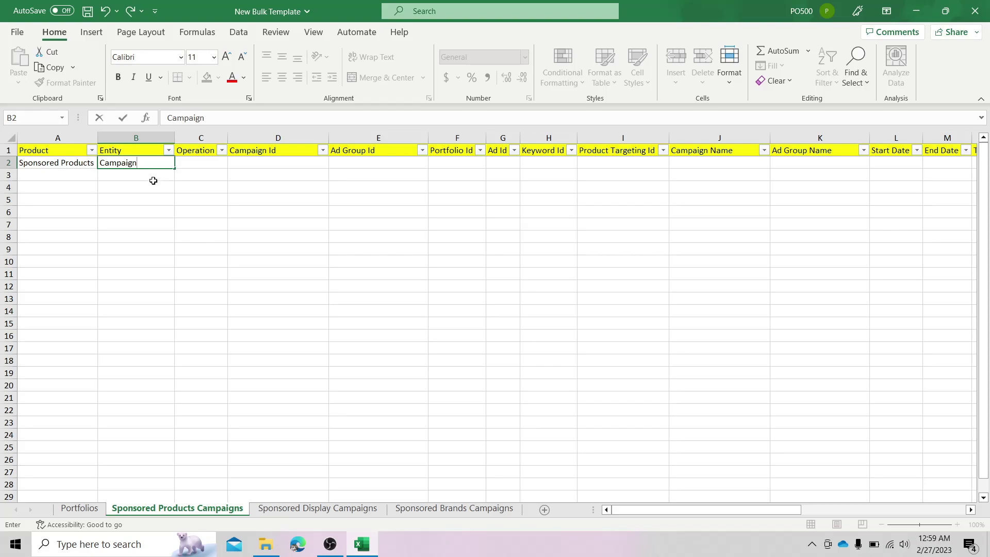
pyautogui.click(196, 166)
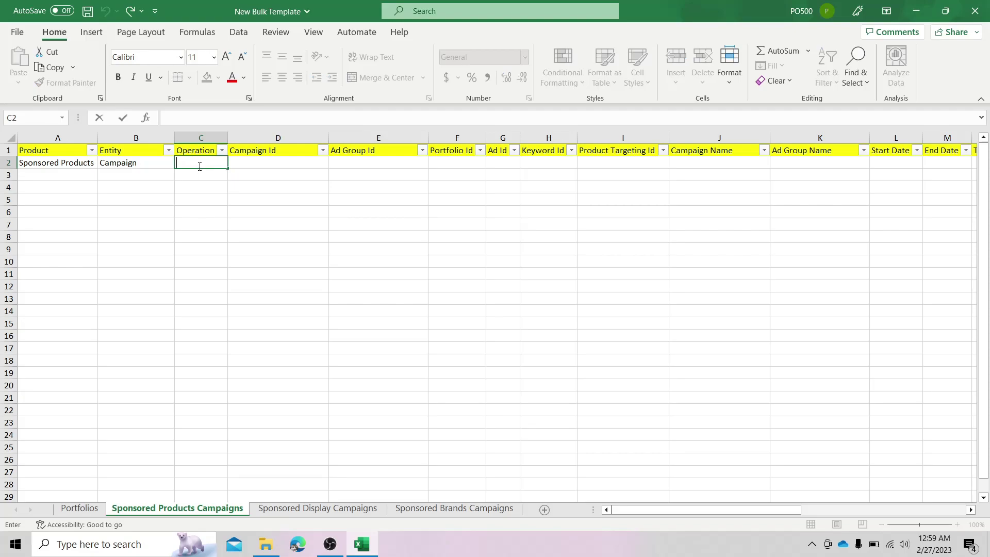
pyautogui.write('Create')
# Step: Enter Office Supply 2023 as the Campaign Id in row 2
pyautogui.click(259, 163)
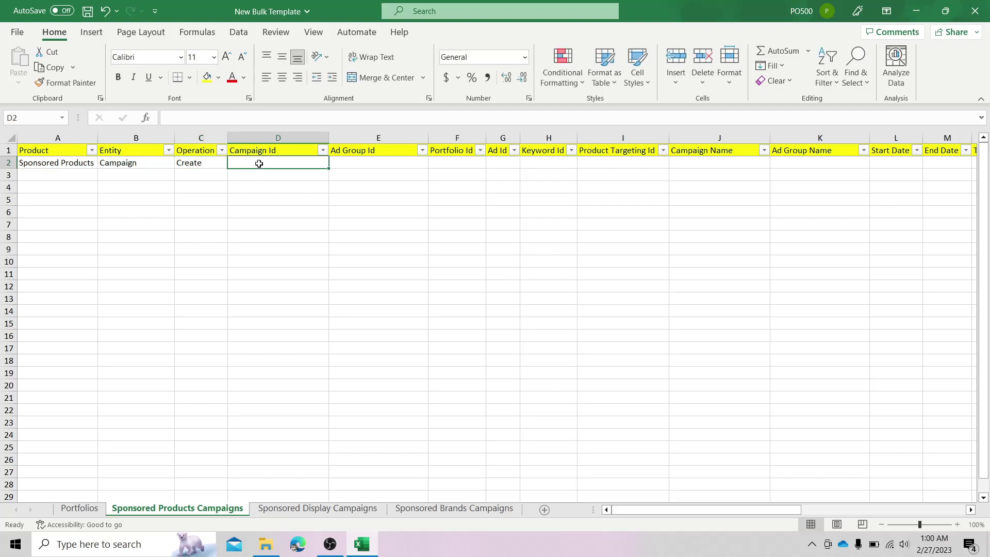
pyautogui.doubleClick(259, 163)
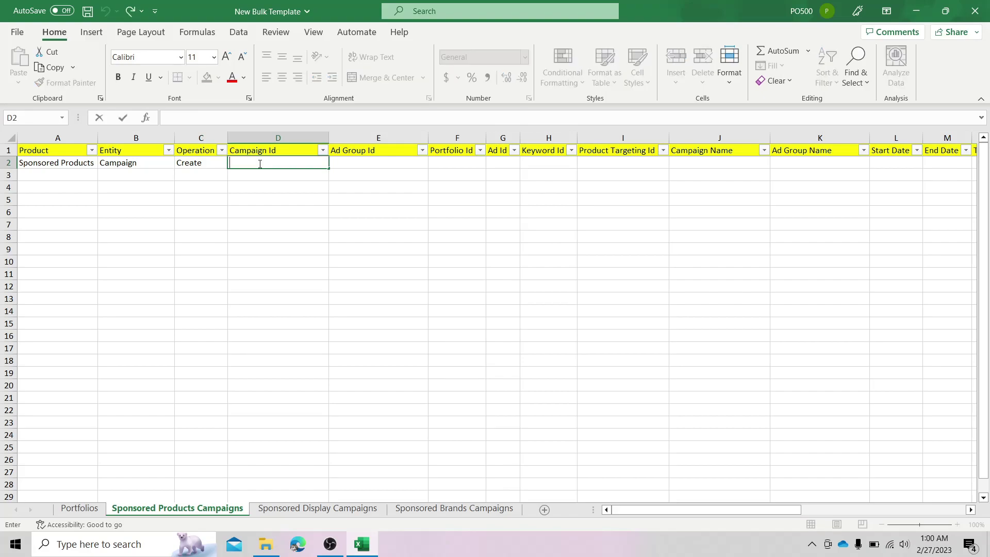
pyautogui.write('Office Supply 2023')
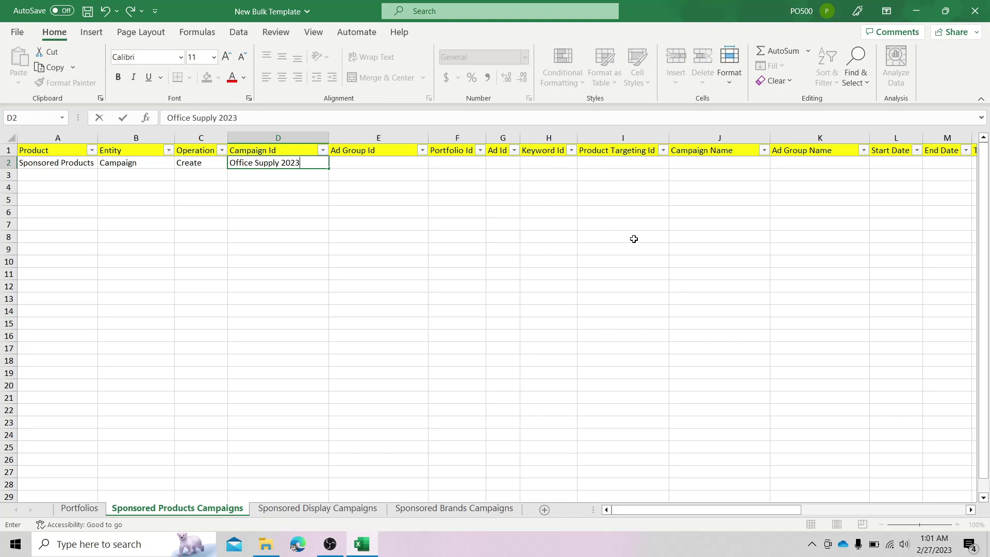
# Step: Copy the Campaign Id text Office Supply 2023 into the Campaign Name cell of row 2
pyautogui.click(703, 162)
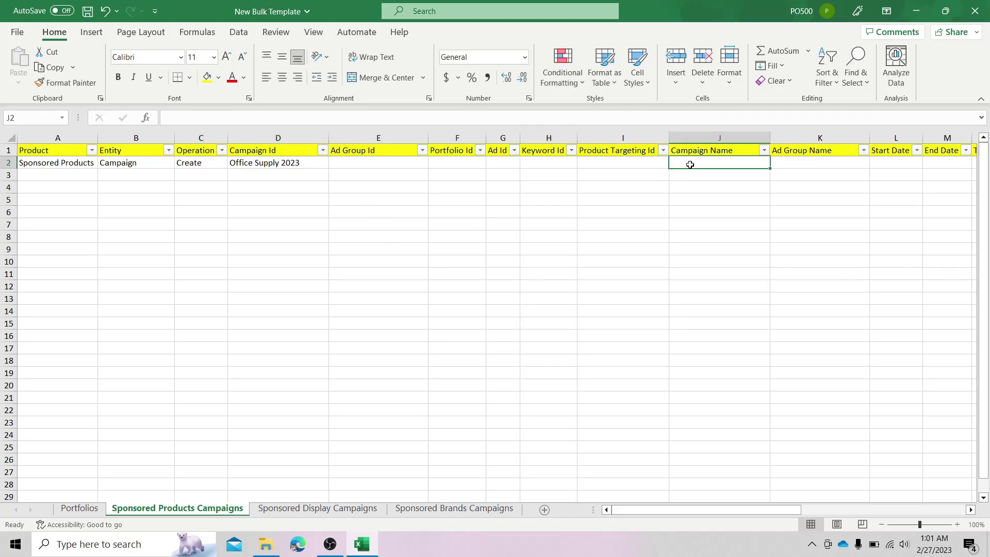
pyautogui.click(259, 163)
pyautogui.doubleClick(261, 161)
pyautogui.tripleClick(261, 162)
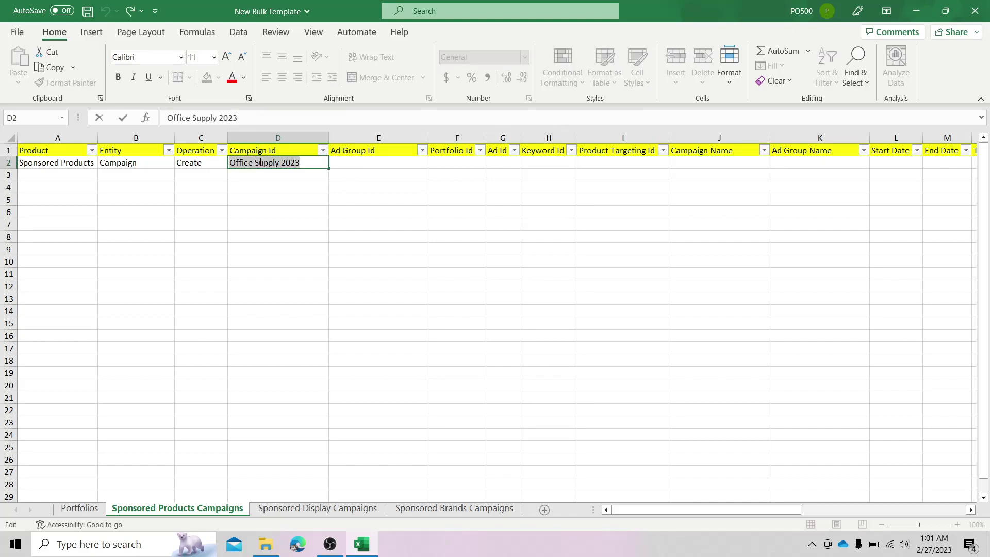
pyautogui.rightClick(260, 162)
pyautogui.click(314, 190)
pyautogui.click(713, 165)
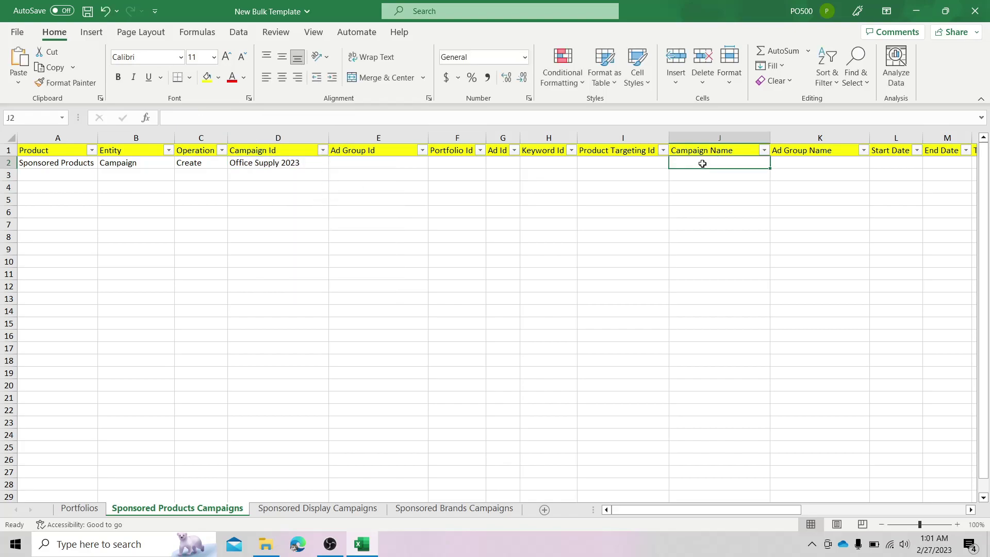
pyautogui.hotkey('ctrl', 'v')
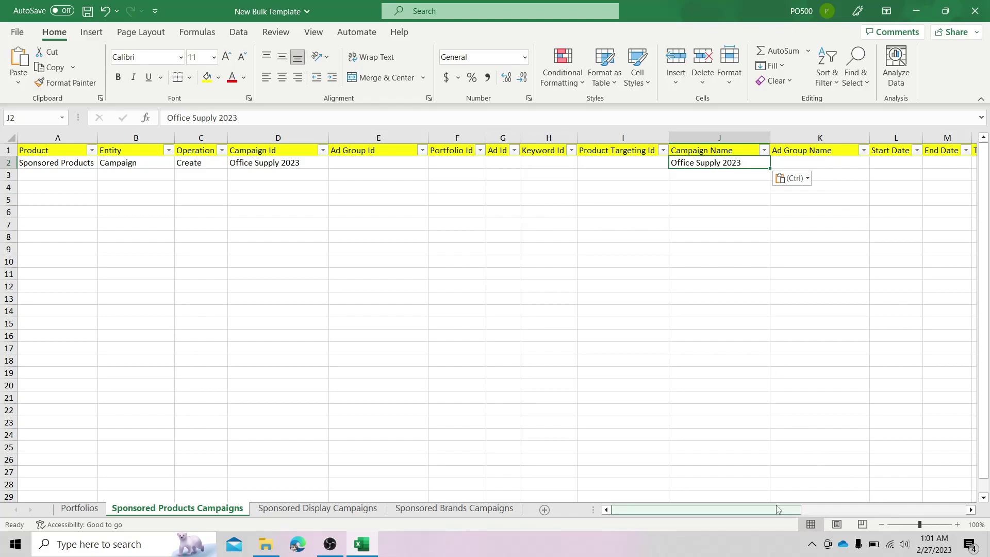
# Step: Enter 20230522 as the campaign's Start Date in row 2
pyautogui.moveTo(778, 509); pyautogui.dragTo(917, 503)
pyautogui.click(186, 168)
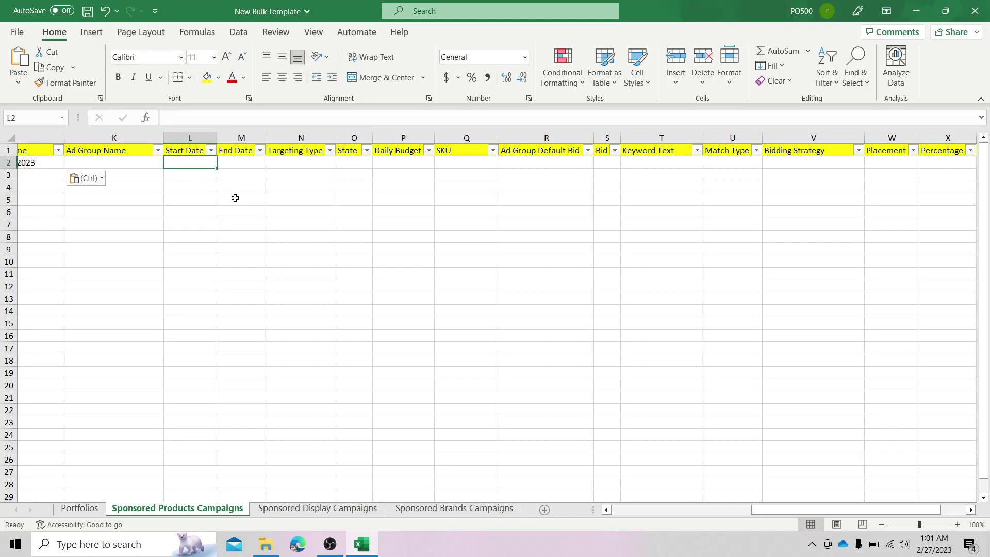
pyautogui.doubleClick(176, 164)
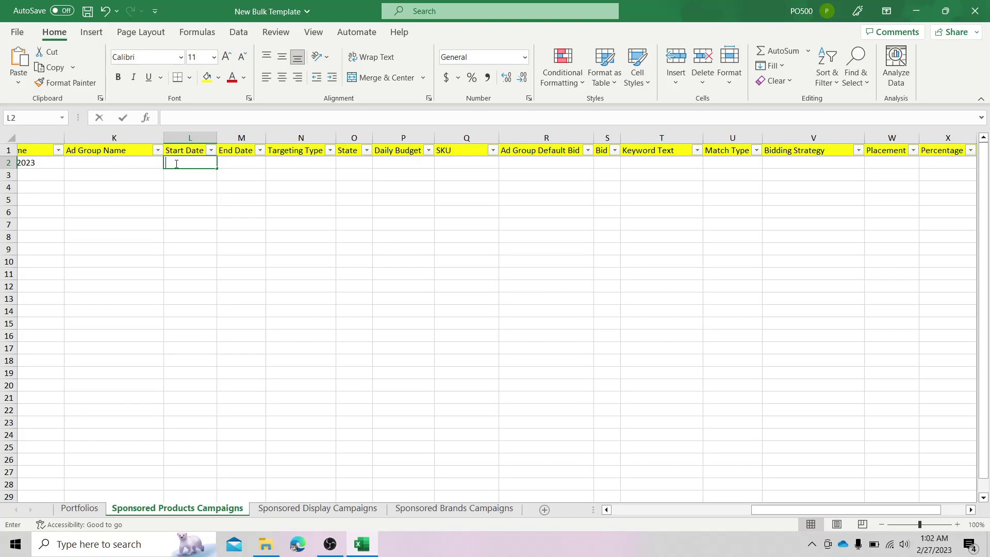
pyautogui.write('202305')
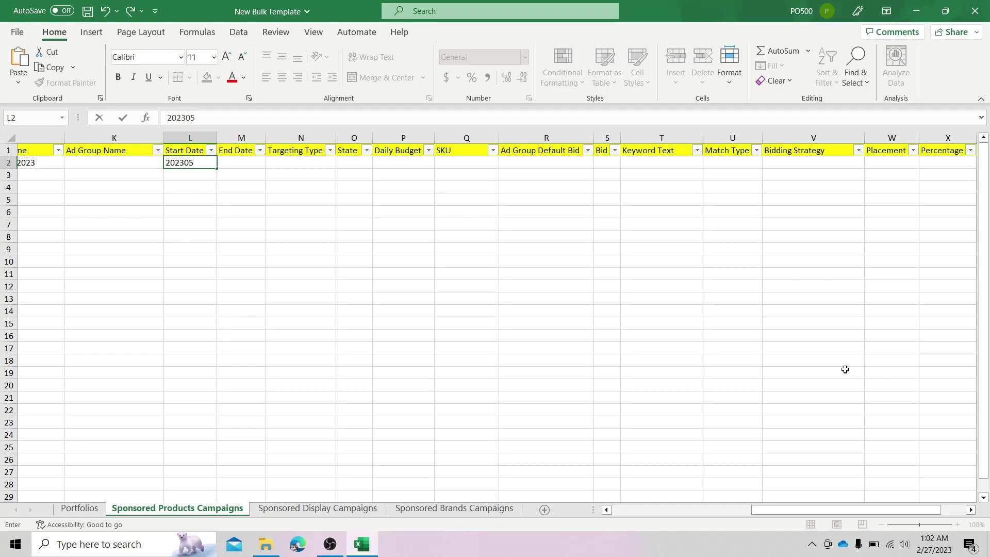
pyautogui.write('22')
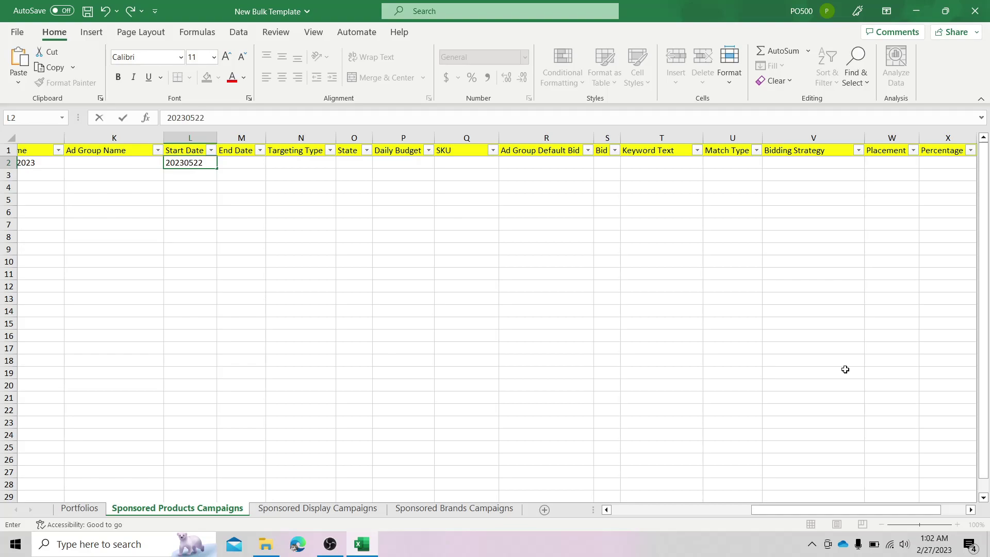
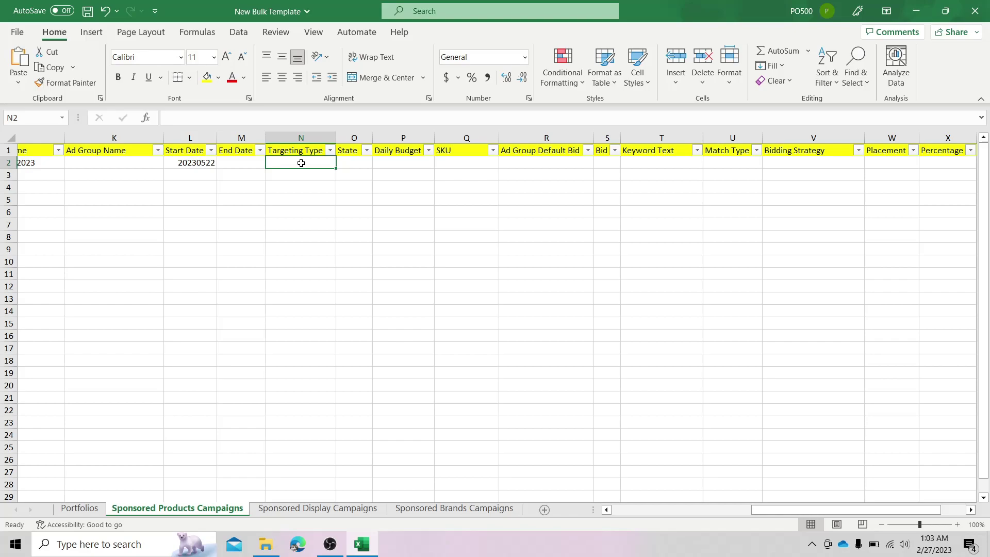
# Step: Set the campaign's Targeting Type to manual and its State to enabled in row 2
pyautogui.write('manual')
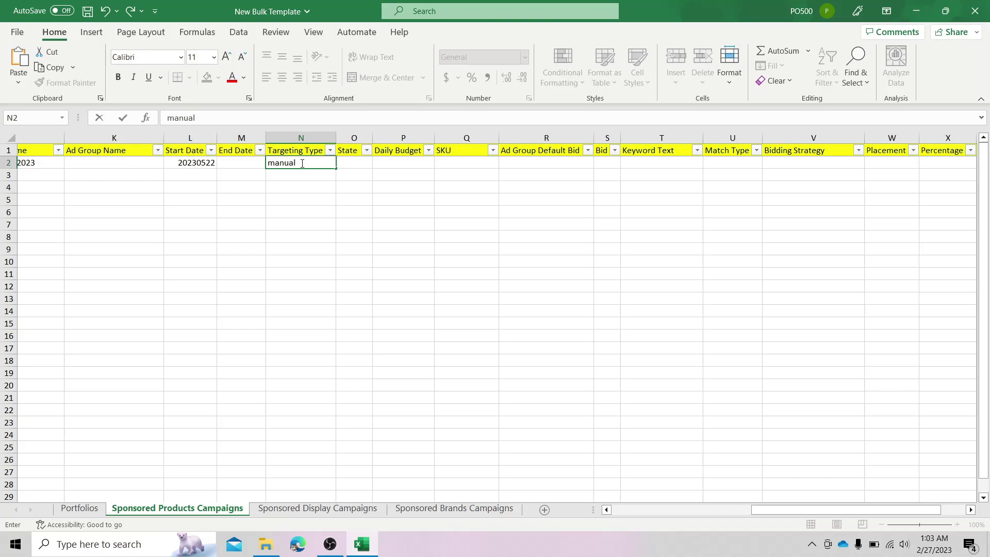
pyautogui.click(353, 164)
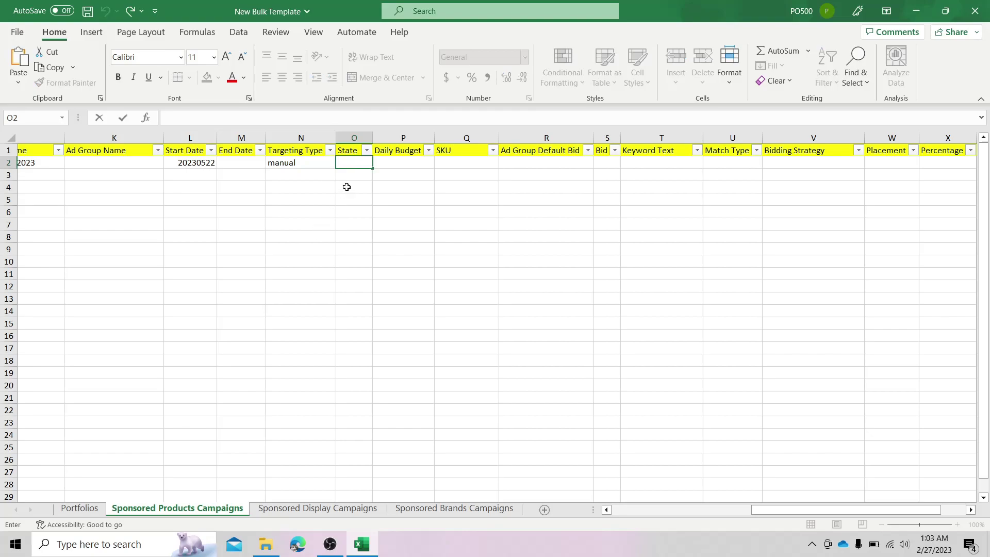
pyautogui.write('e')
pyautogui.press('Tab')
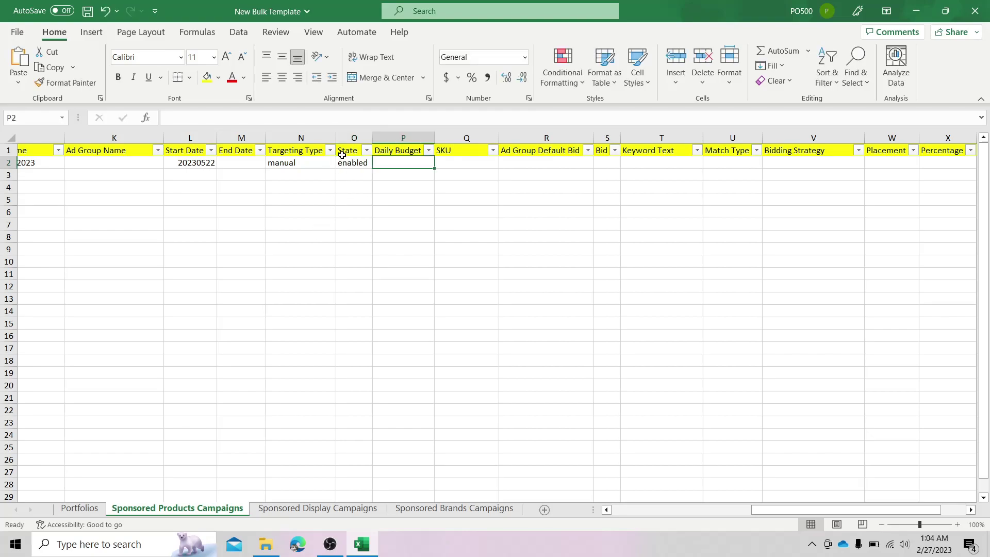
# Step: Set the campaign's Daily Budget to 15 and its Bidding Strategy to "Dynamic bids- down only" in row 2
pyautogui.doubleClick(385, 163)
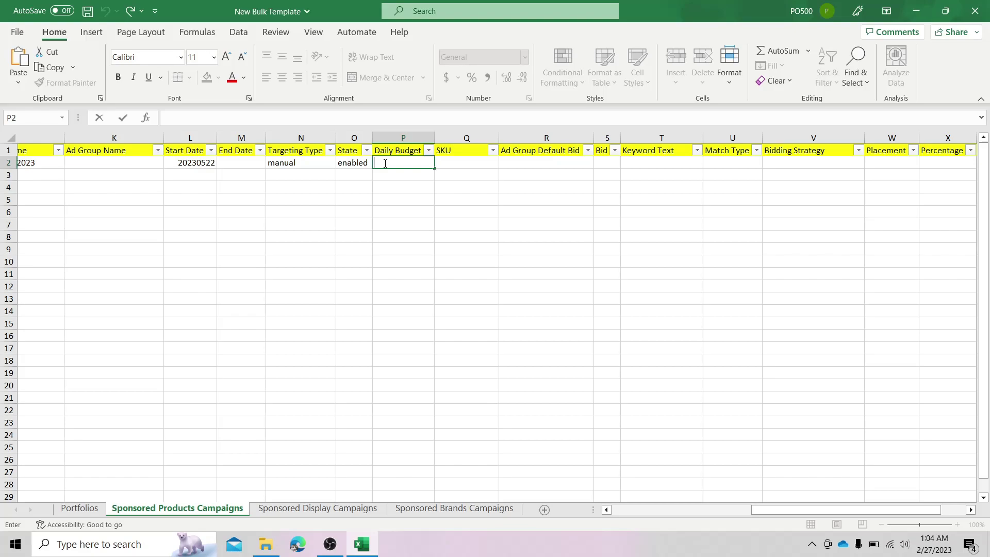
pyautogui.write('15')
pyautogui.moveTo(793, 512); pyautogui.dragTo(861, 496)
pyautogui.click(677, 164)
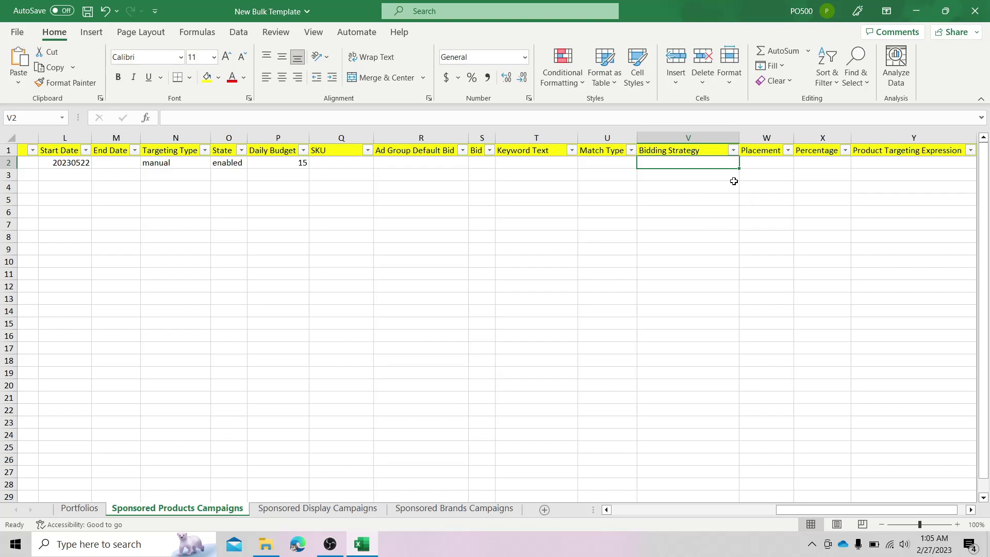
pyautogui.doubleClick(654, 163)
pyautogui.write('Dynamic ')
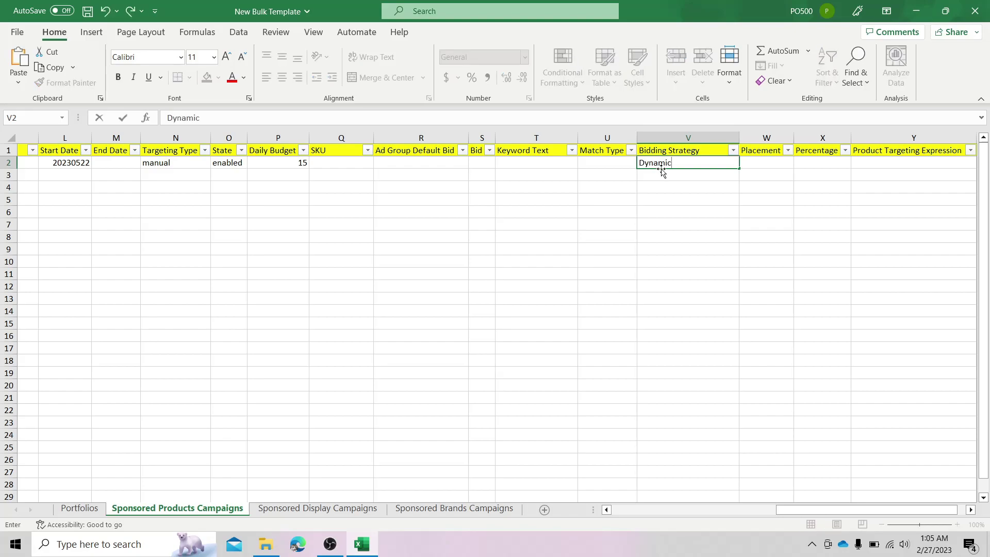
pyautogui.write('bids- down only')
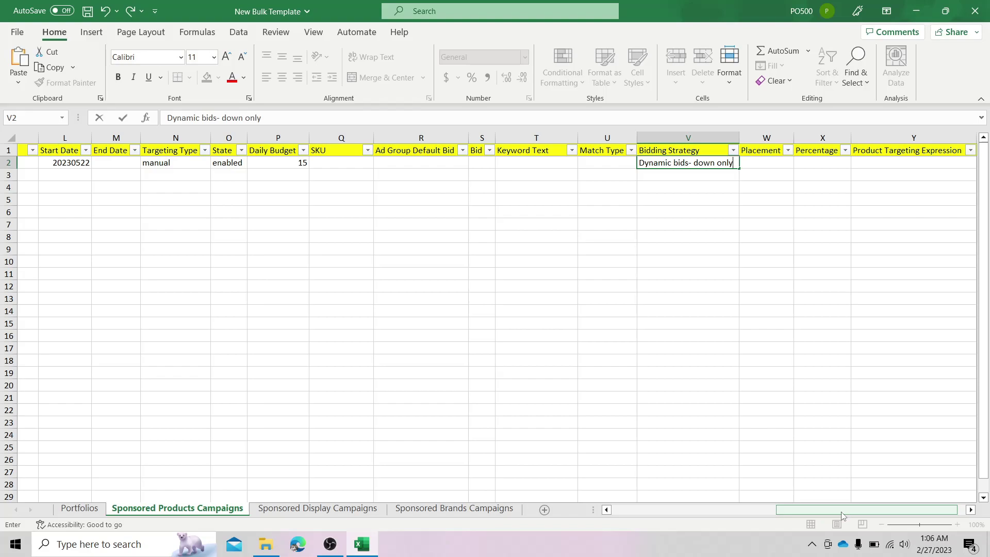
# Step: Copy the Product text Sponsored Products from row 2 into the Product cell of row 3
pyautogui.moveTo(840, 511); pyautogui.dragTo(663, 534)
pyautogui.click(8, 174)
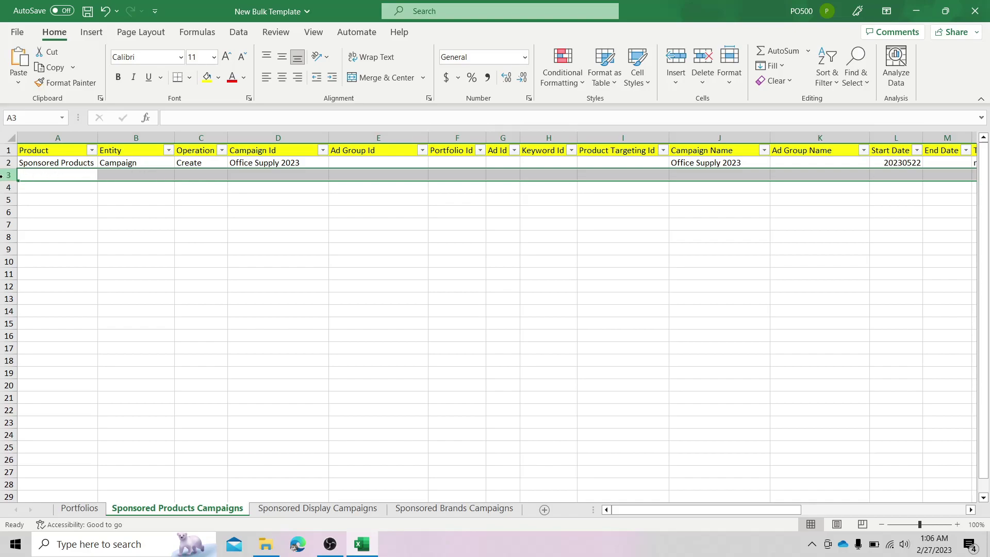
pyautogui.click(39, 176)
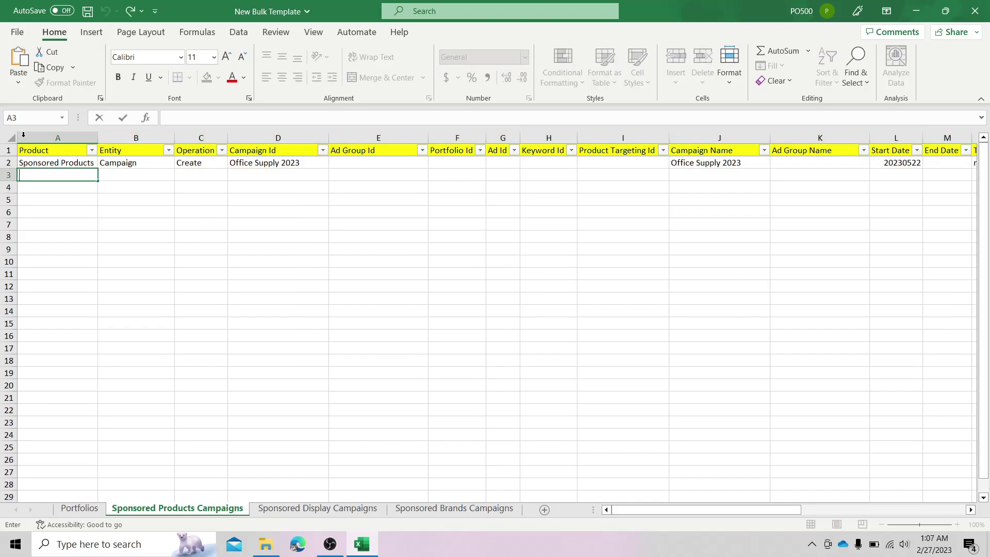
pyautogui.click(56, 164)
pyautogui.doubleClick(56, 163)
pyautogui.tripleClick(56, 164)
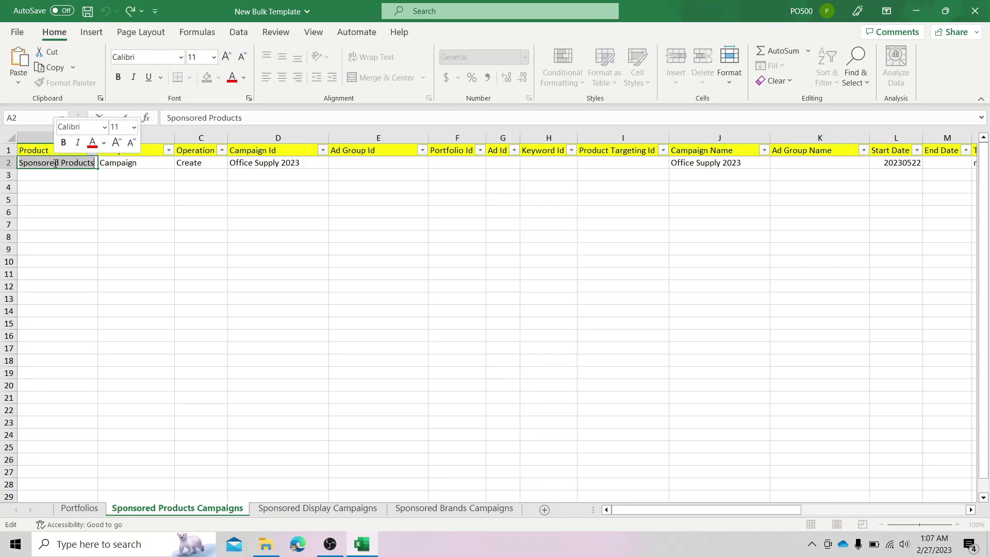
pyautogui.rightClick(55, 164)
pyautogui.click(86, 191)
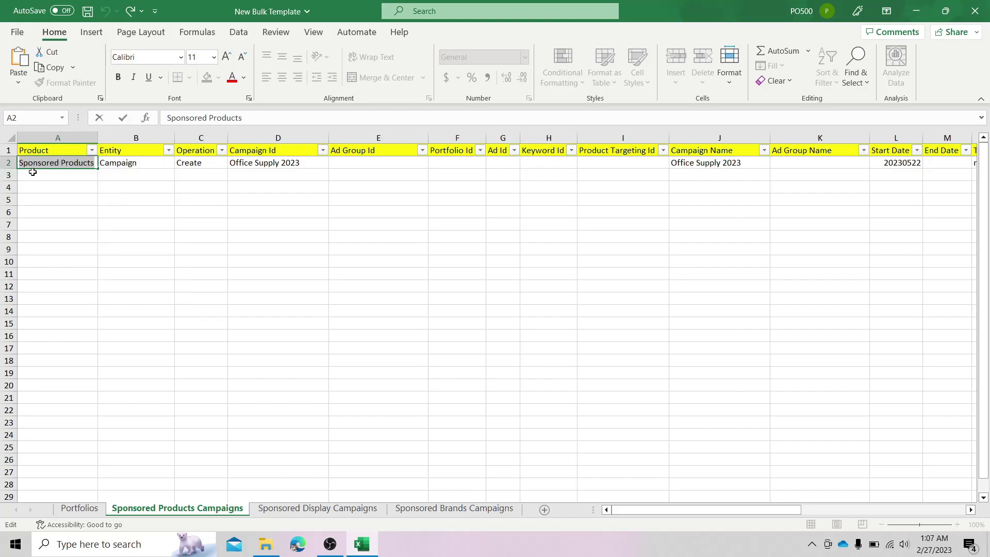
pyautogui.click(44, 174)
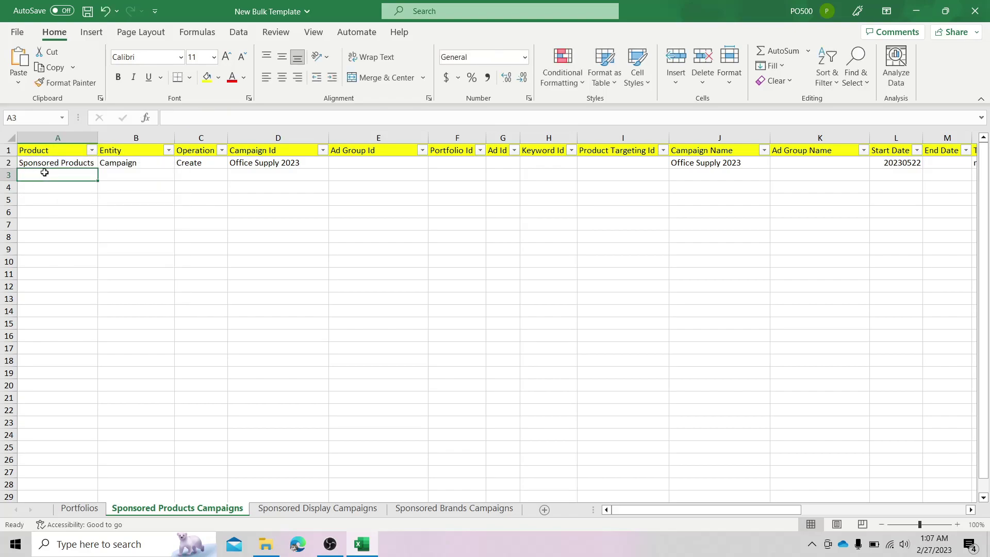
pyautogui.hotkey('ctrl', 'v')
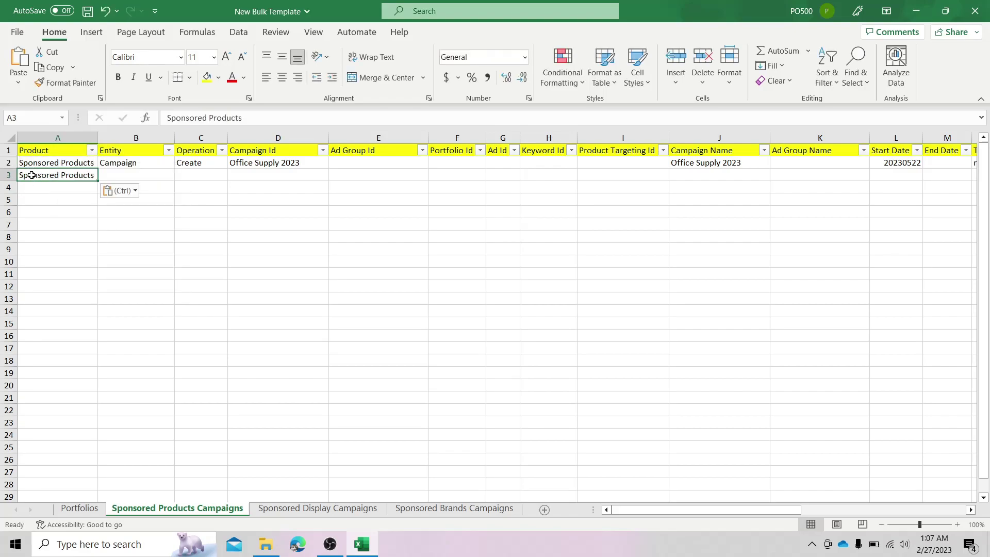
# Step: Set row 3's Entity to "Ad group" and fill its Operation with Create from row 2
pyautogui.click(127, 175)
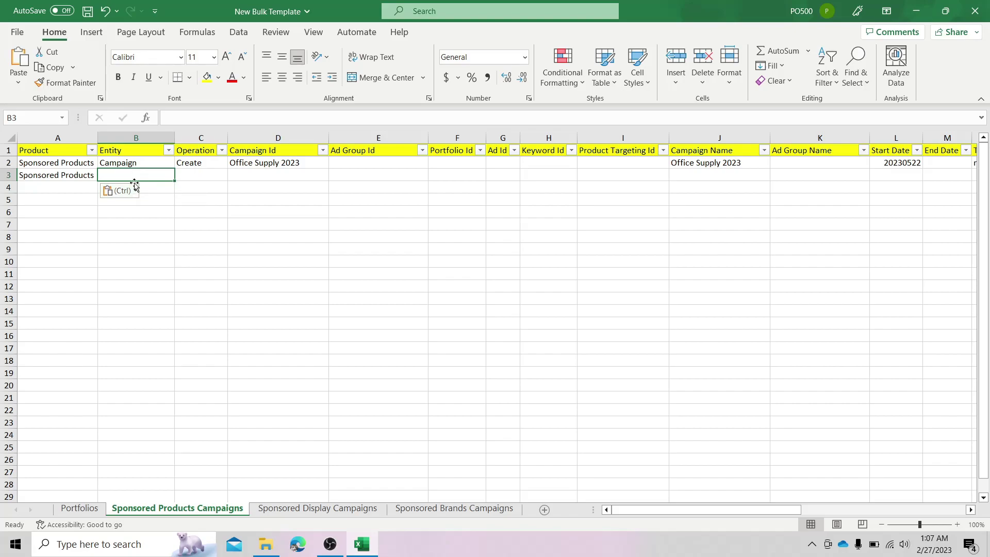
pyautogui.write('Ad group')
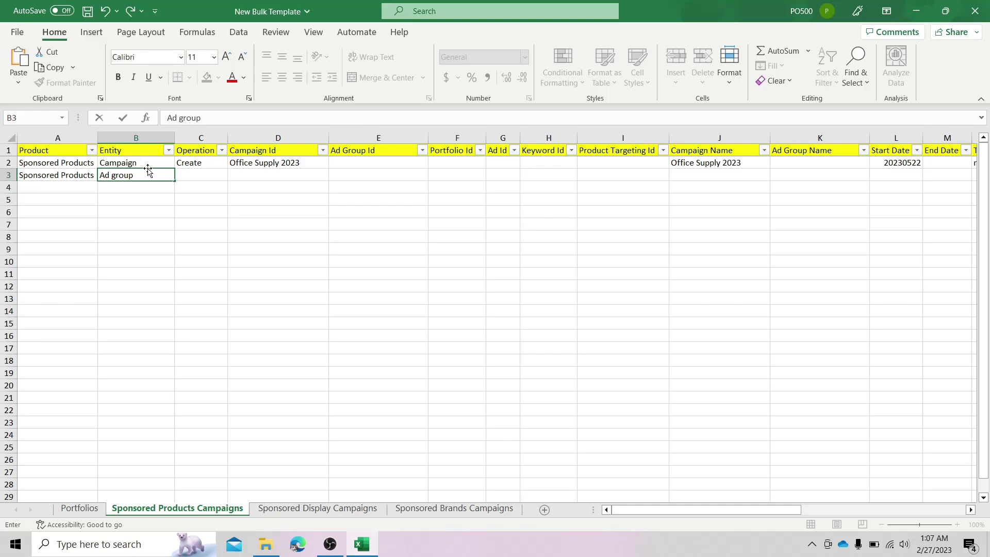
pyautogui.click(197, 174)
pyautogui.click(200, 162)
pyautogui.moveTo(228, 169); pyautogui.dragTo(228, 179)
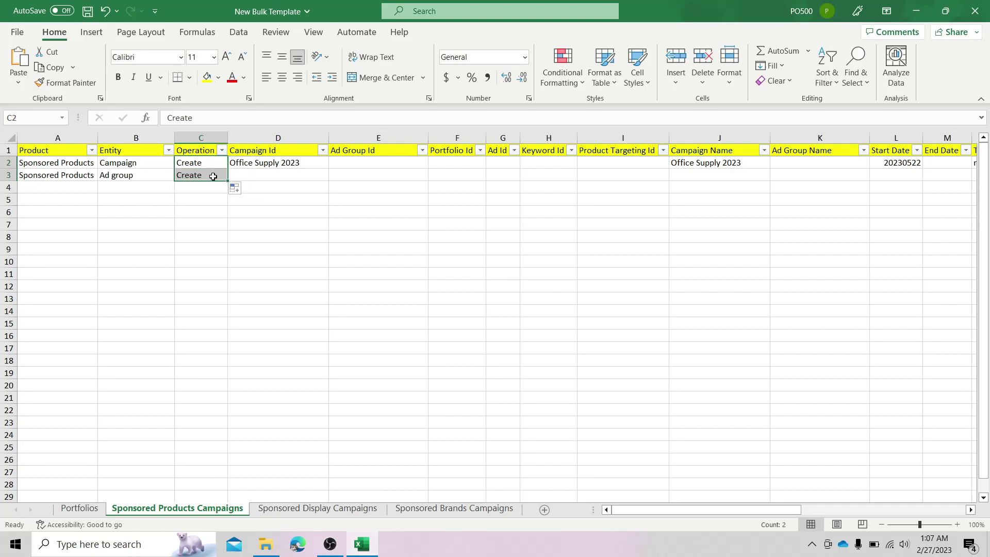
# Step: Copy the Campaign Id Office Supply 2023 from row 2 into the Campaign Id cell of row 3
pyautogui.click(260, 175)
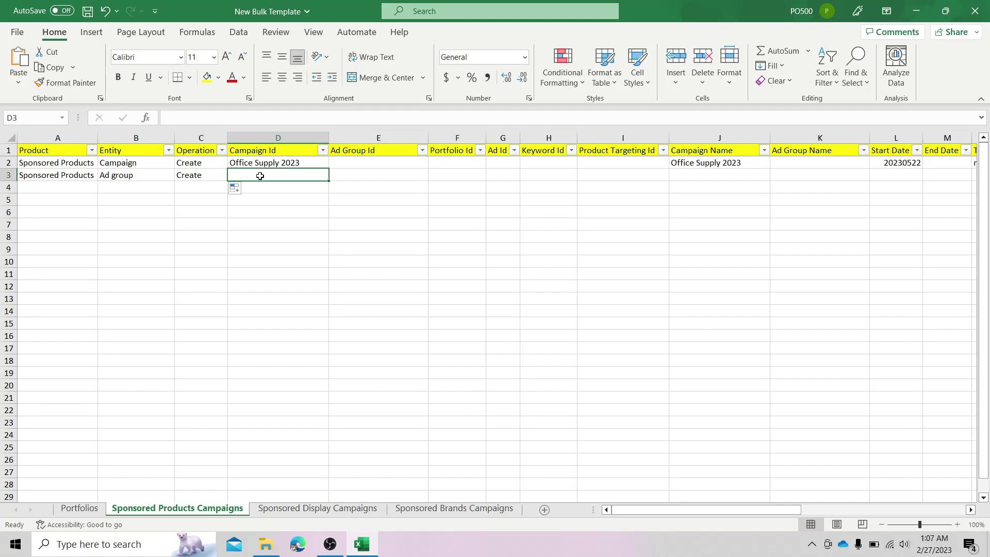
pyautogui.click(256, 164)
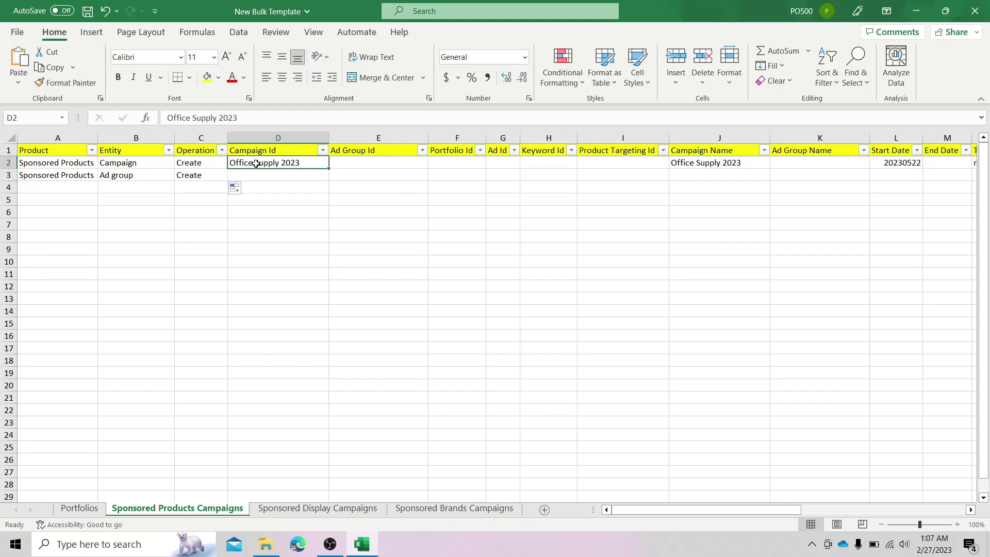
pyautogui.rightClick(253, 165)
pyautogui.click(281, 167)
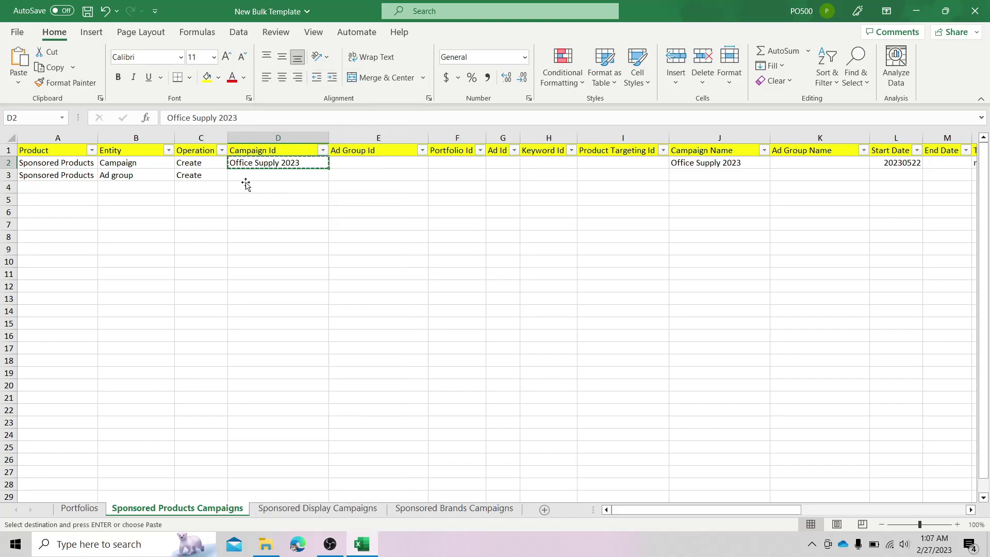
pyautogui.click(248, 175)
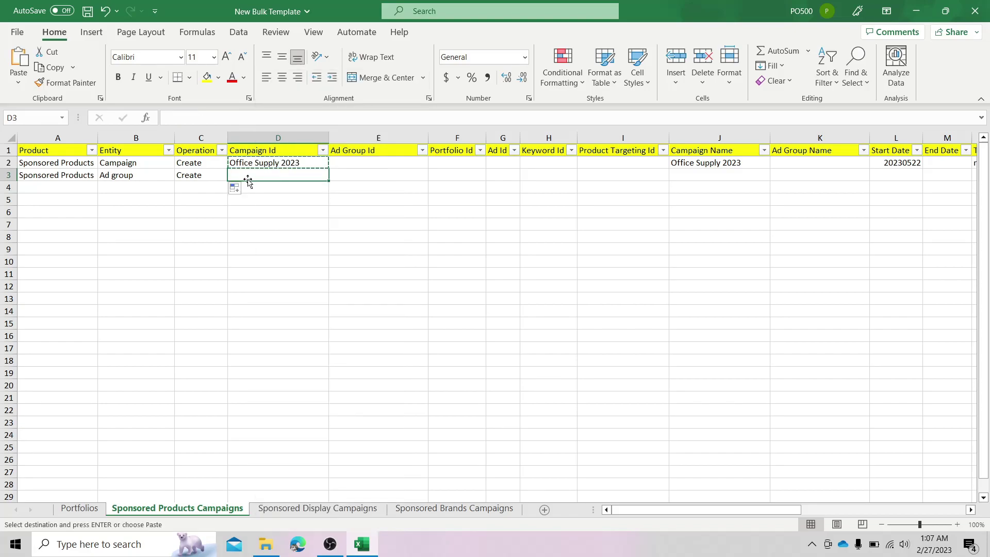
pyautogui.hotkey('ctrl', 'v')
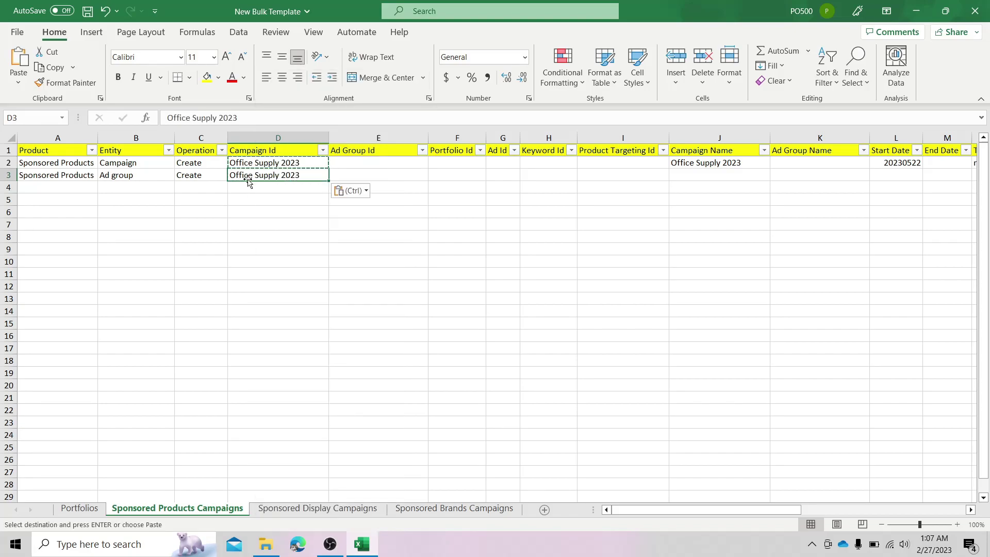
# Step: Enter "mouse pad" as the Ad Group Id in row 3 and copy it into that row's Ad Group Name
pyautogui.click(371, 180)
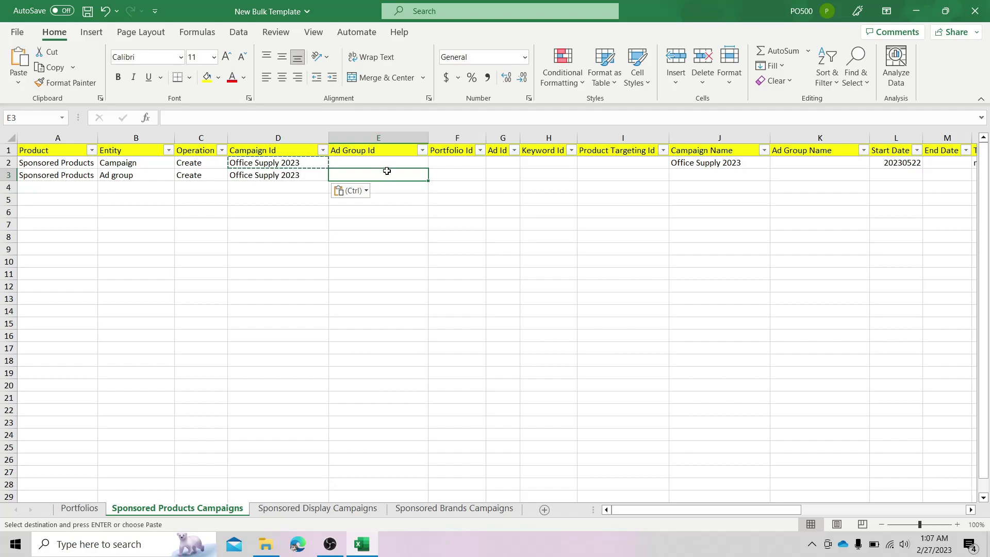
pyautogui.doubleClick(376, 176)
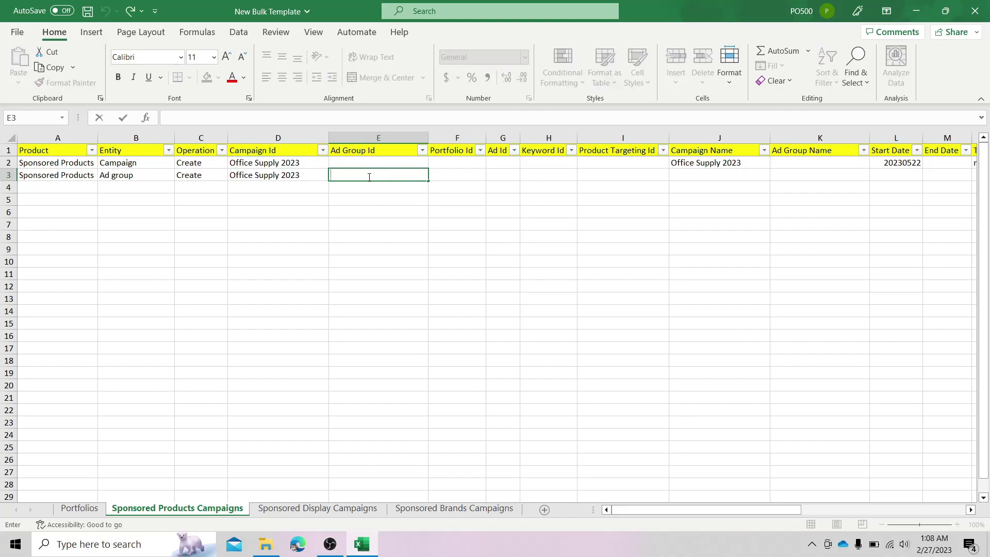
pyautogui.write('mouse pad')
pyautogui.tripleClick(365, 177)
pyautogui.rightClick(365, 177)
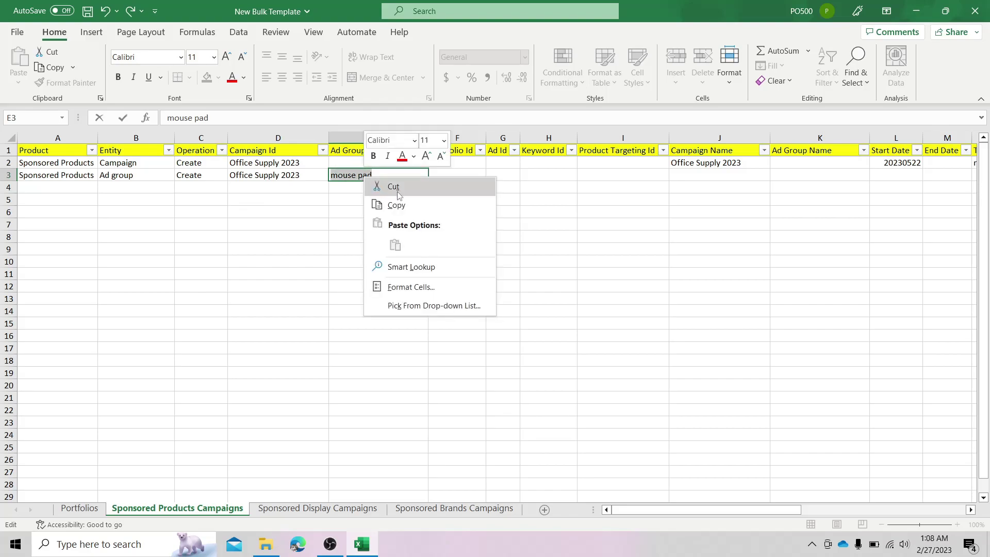
pyautogui.click(405, 205)
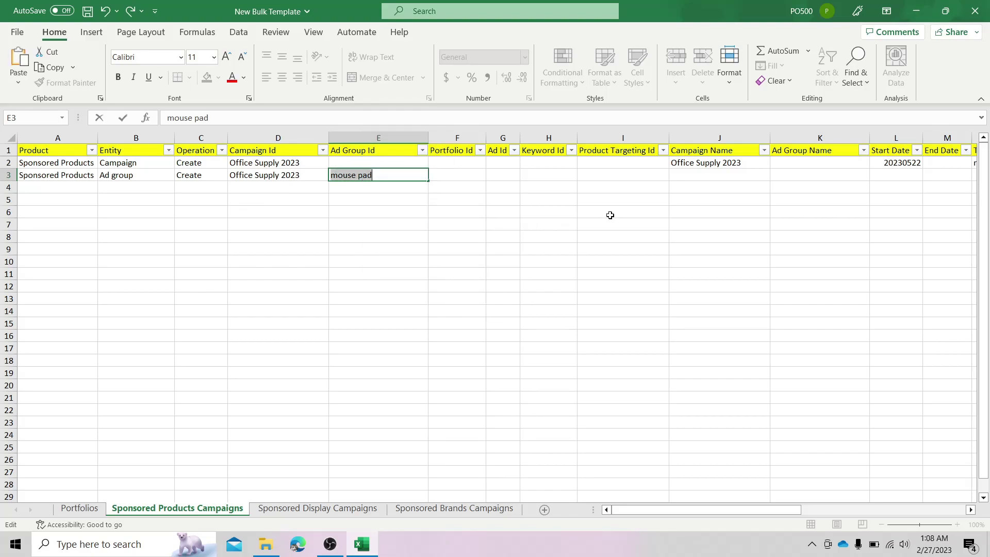
pyautogui.click(808, 179)
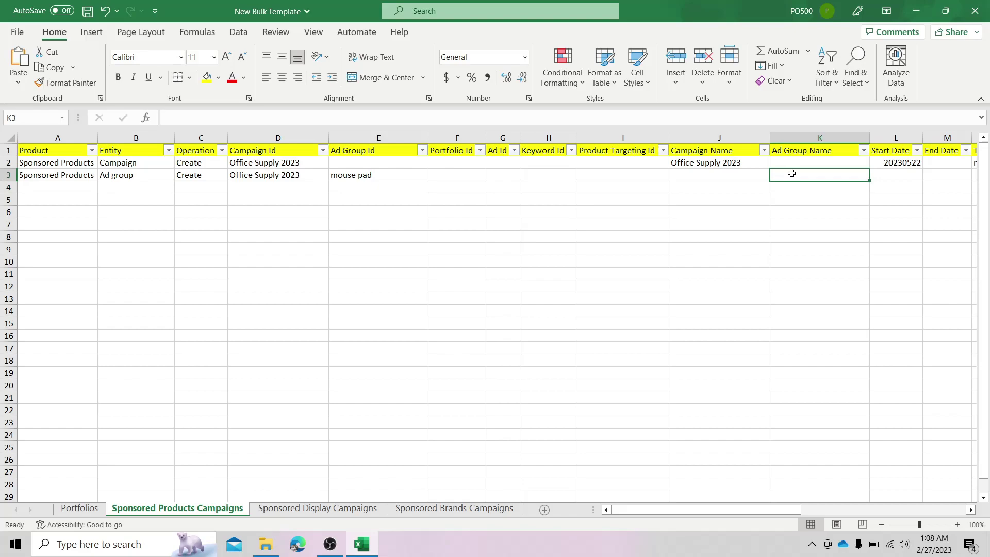
pyautogui.hotkey('ctrl', 'v')
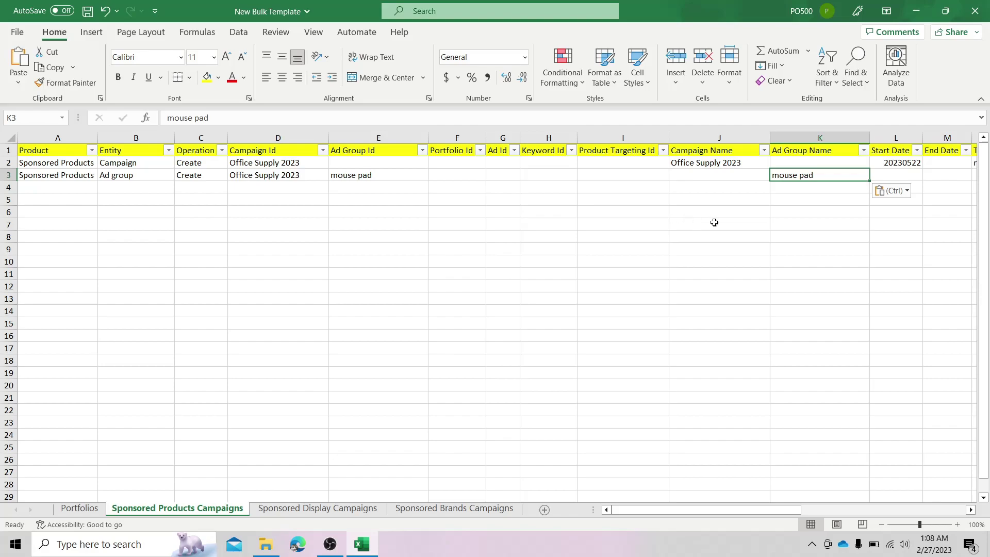
# Step: Fill the State value enabled from row 2 down into the ad group's row 3
pyautogui.hscroll(5, 696, 221)
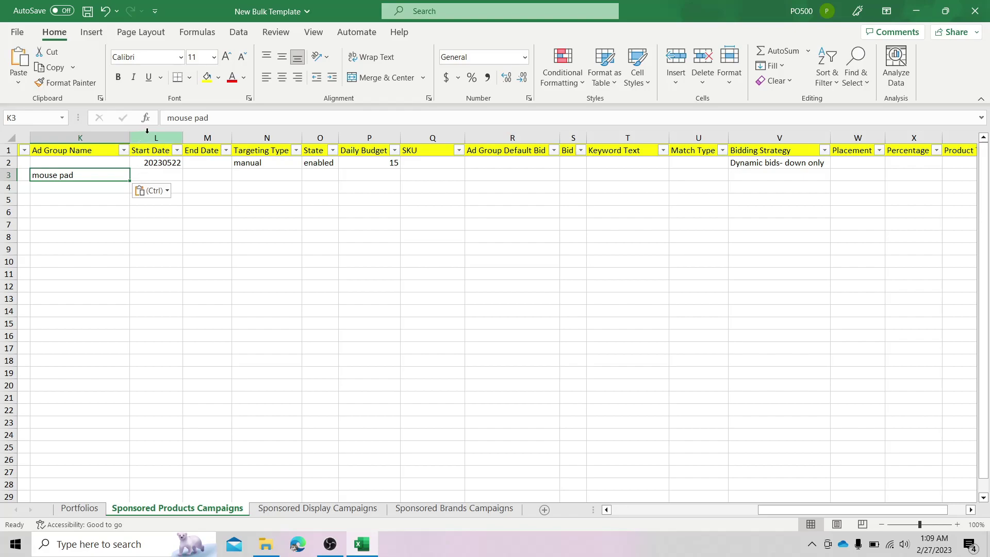
pyautogui.click(154, 163)
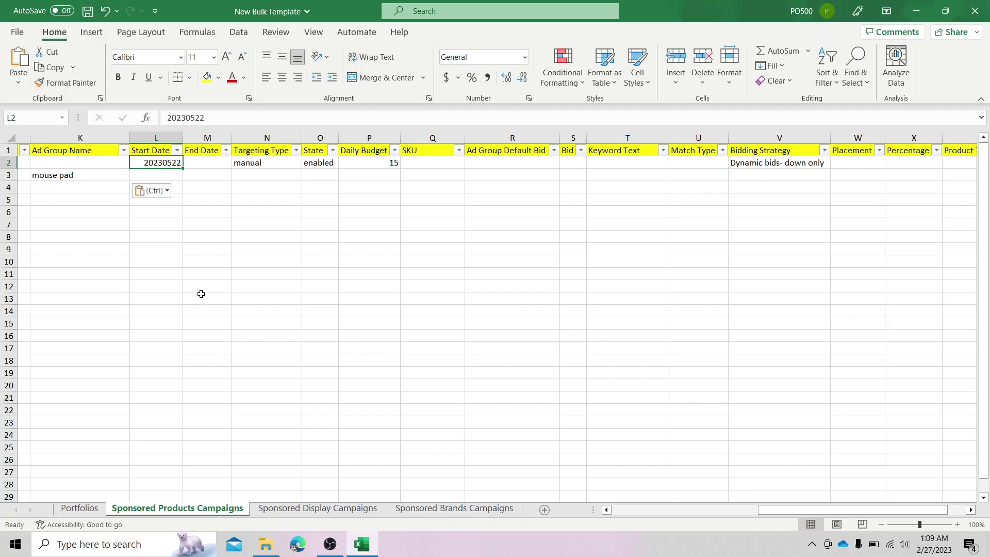
pyautogui.click(322, 176)
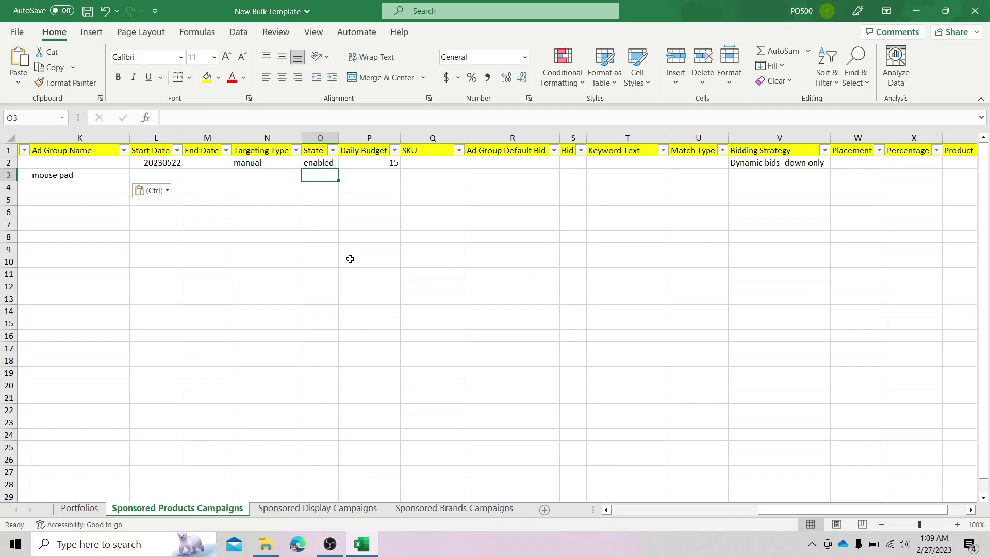
pyautogui.click(323, 163)
pyautogui.moveTo(339, 170); pyautogui.dragTo(342, 185)
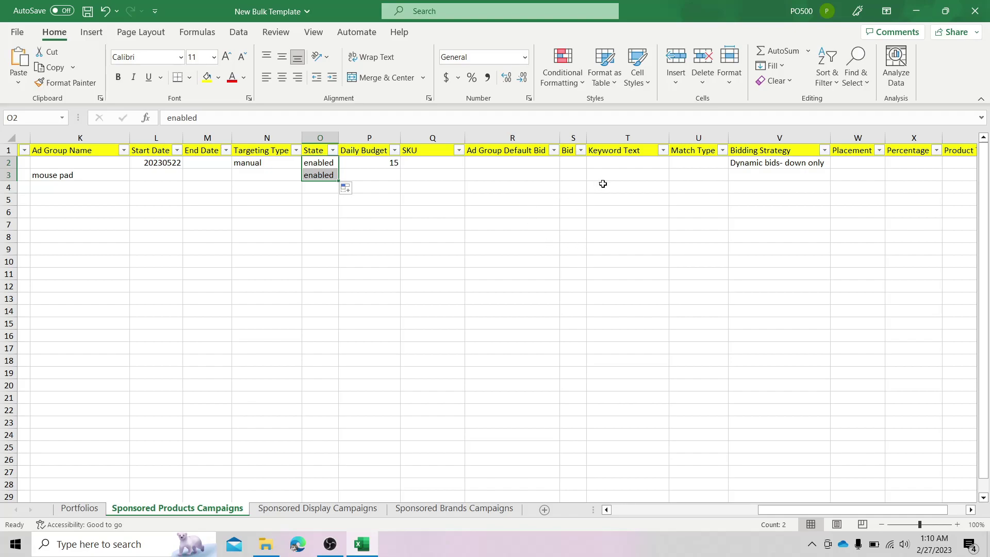
# Step: Set the Ad Group Default Bid to 0.75 in row 3
pyautogui.click(487, 178)
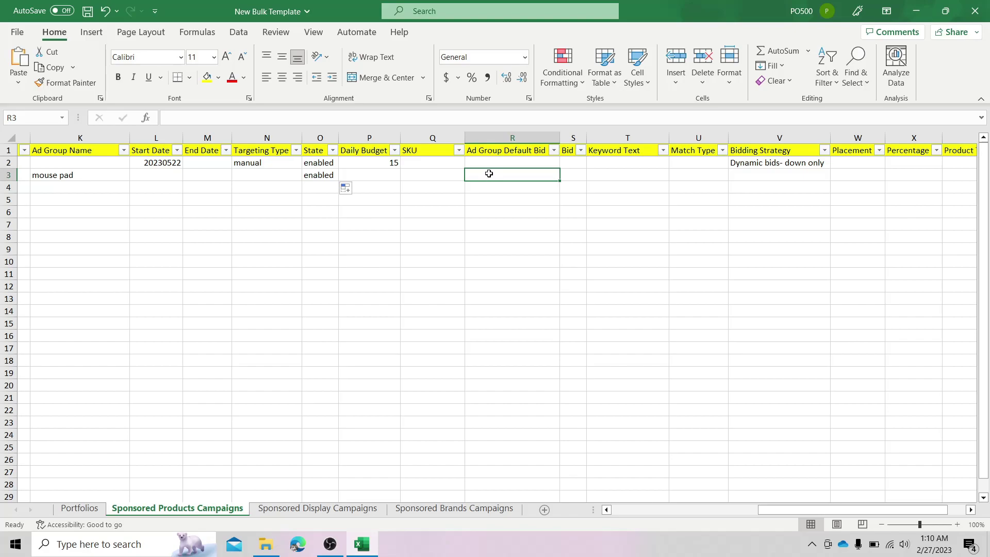
pyautogui.doubleClick(488, 174)
pyautogui.write('0.7')
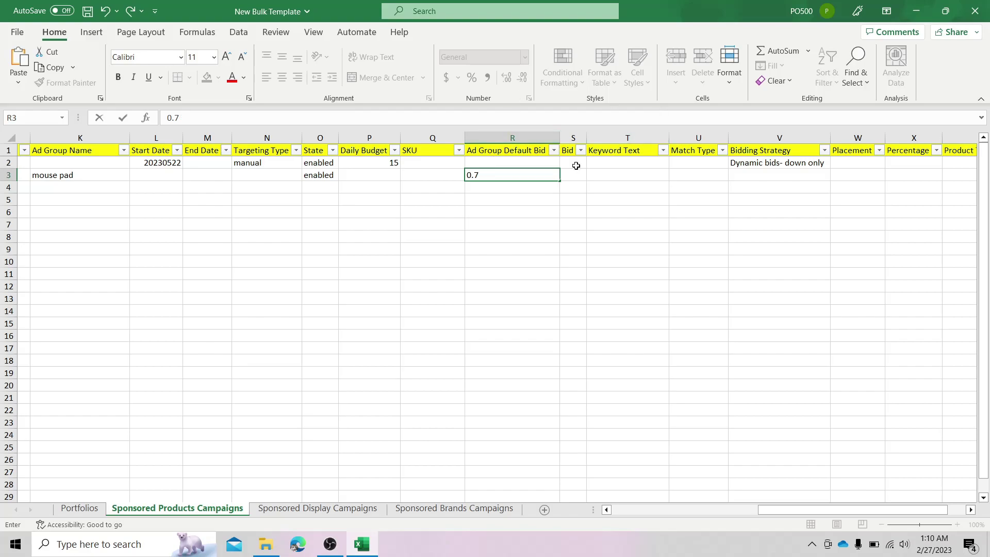
pyautogui.write('5')
# Step: Copy the Product text Sponsored Products from row 3 into the Product cell of row 4
pyautogui.moveTo(856, 513); pyautogui.dragTo(688, 527)
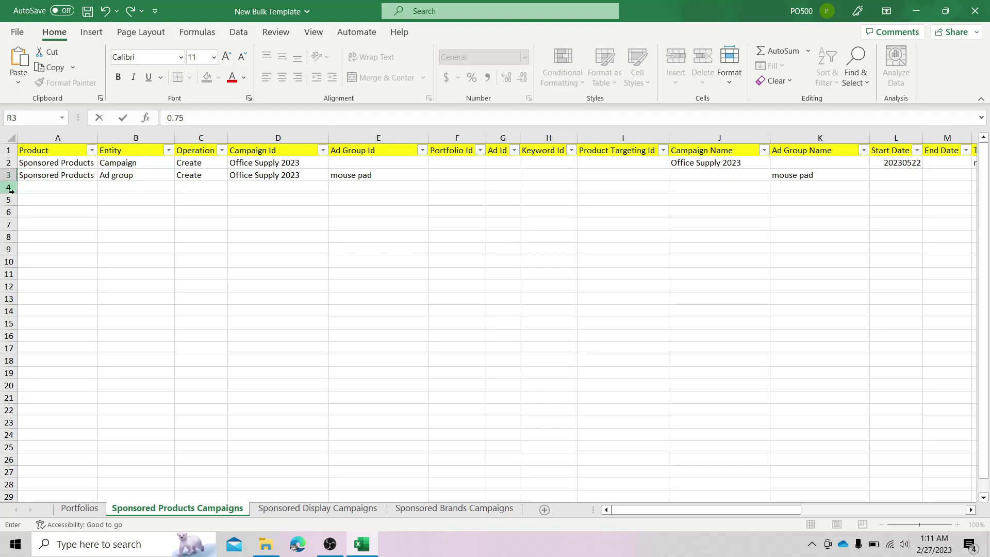
pyautogui.click(32, 176)
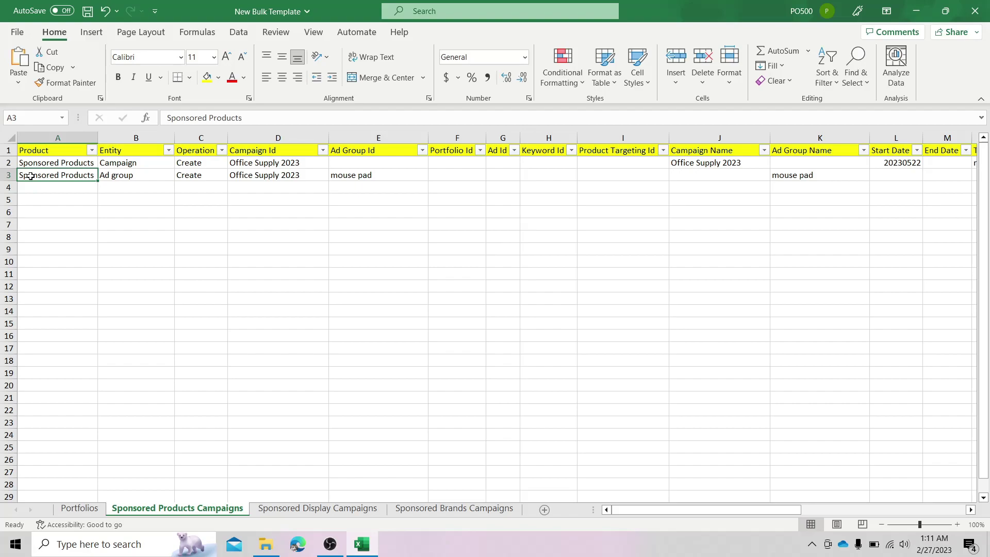
pyautogui.rightClick(30, 176)
pyautogui.click(85, 165)
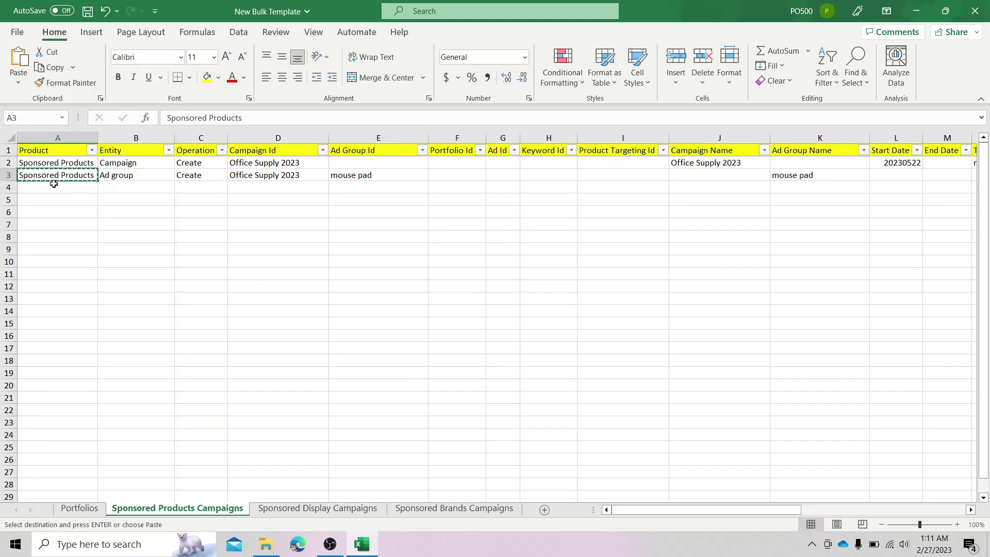
pyautogui.click(54, 189)
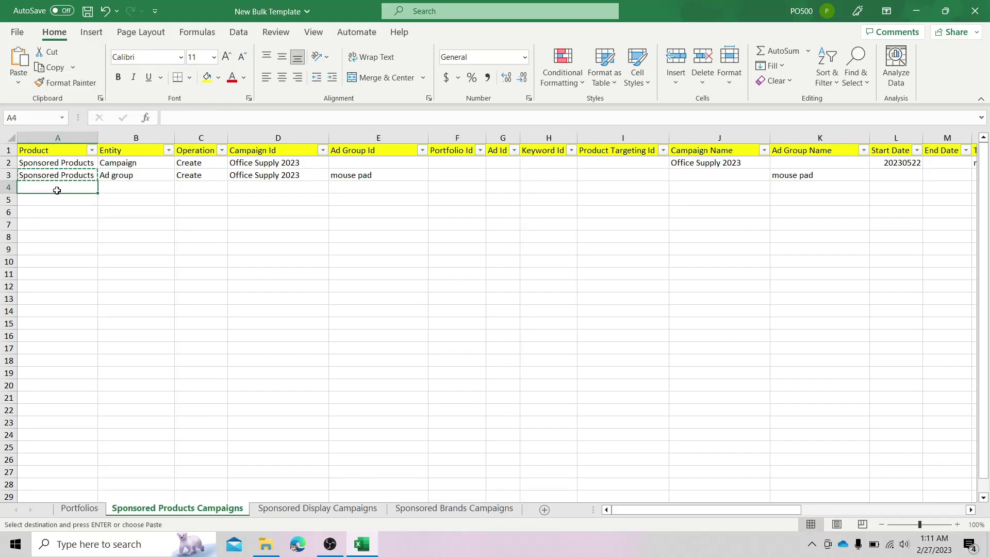
pyautogui.hotkey('ctrl', 'v')
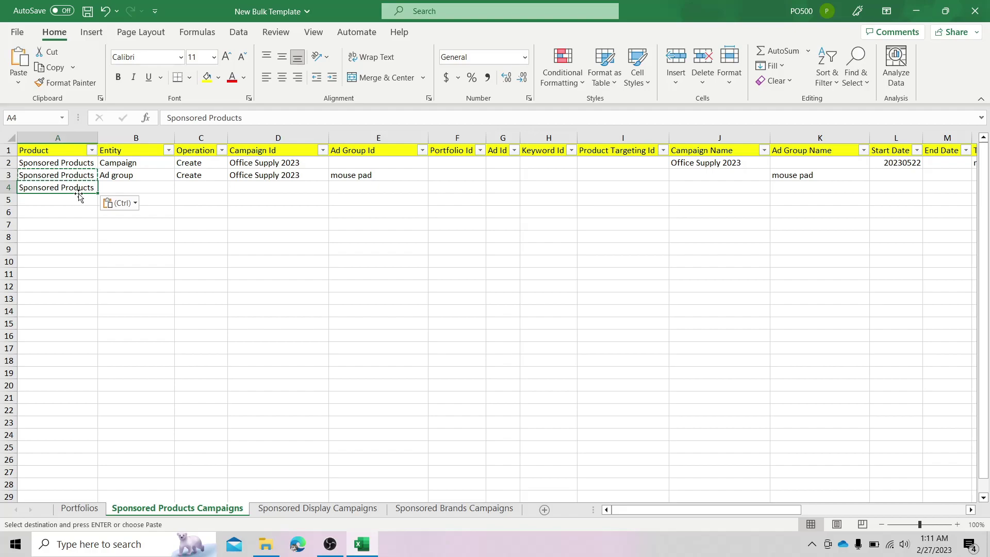
# Step: Set row 4's Entity to "Product ad" and fill its Operation with Create from row 3
pyautogui.click(124, 189)
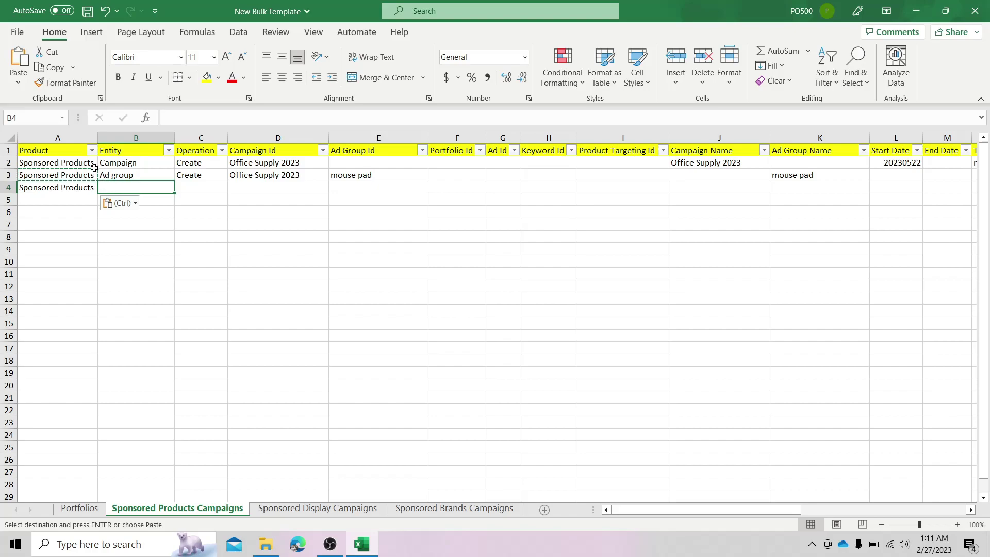
pyautogui.write('Product')
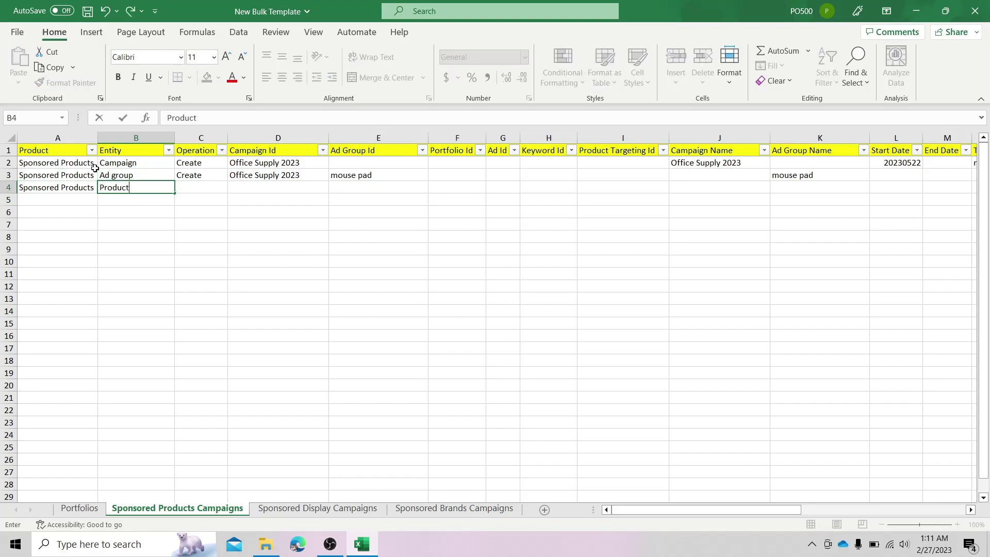
pyautogui.write(' ad')
pyautogui.click(191, 176)
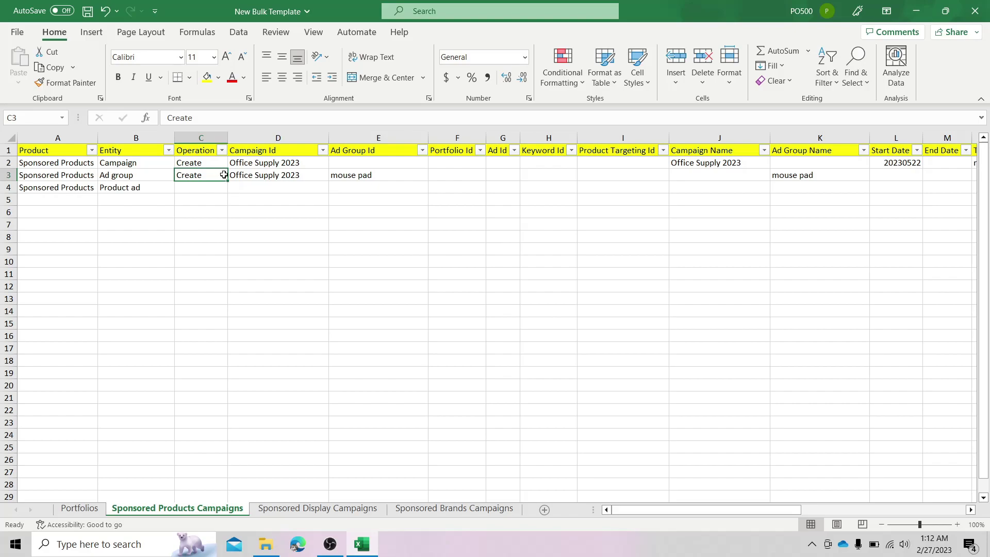
pyautogui.moveTo(229, 180); pyautogui.dragTo(228, 192)
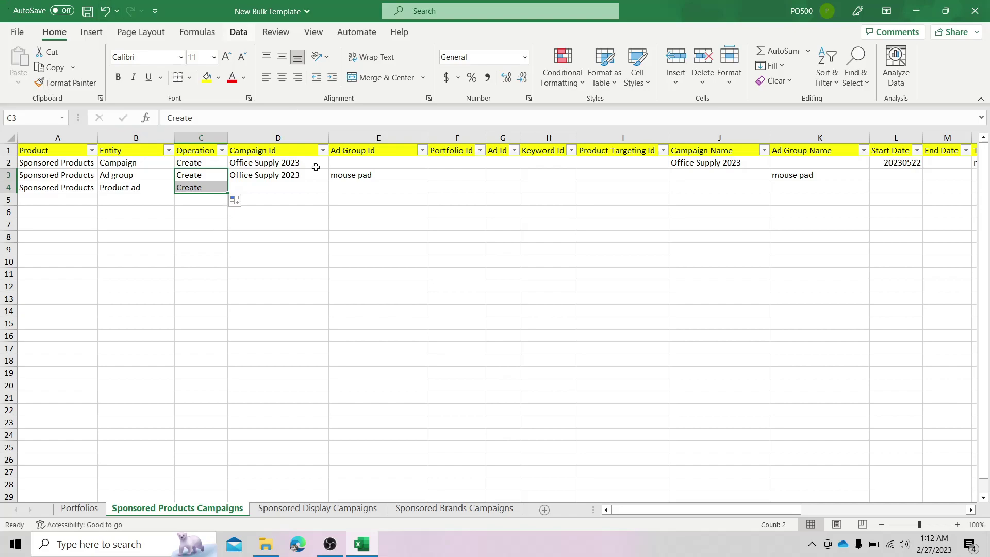
# Step: Copy the Campaign Id Office Supply 2023 from row 3 into the Campaign Id cell of row 4
pyautogui.click(283, 175)
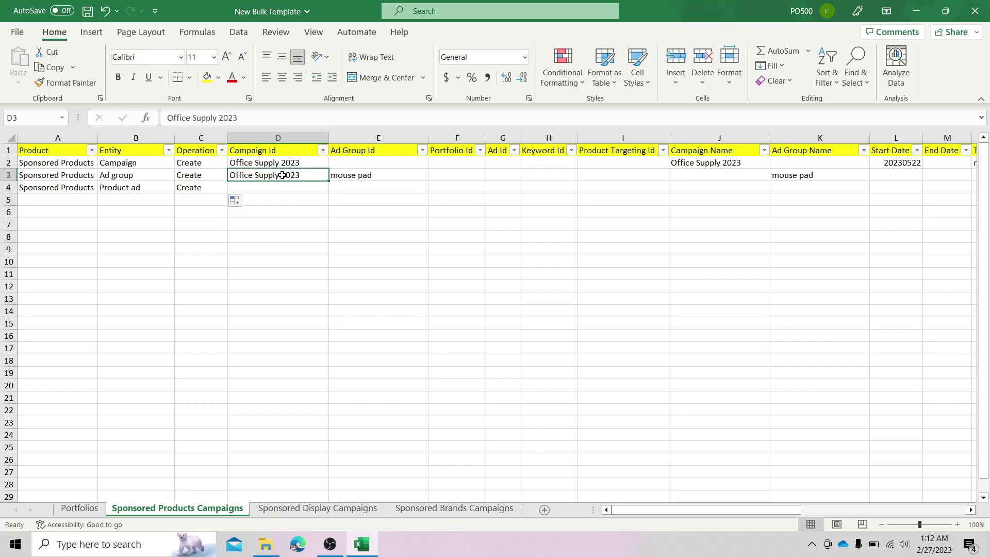
pyautogui.doubleClick(282, 175)
pyautogui.doubleClick(282, 175)
pyautogui.click(279, 176)
pyautogui.doubleClick(279, 175)
pyautogui.tripleClick(275, 175)
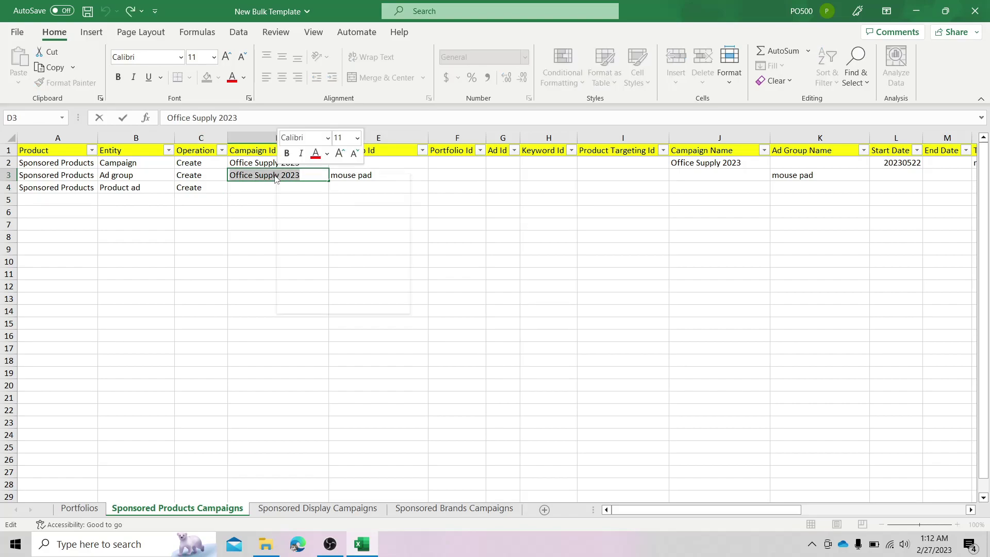
pyautogui.rightClick(276, 175)
pyautogui.click(309, 202)
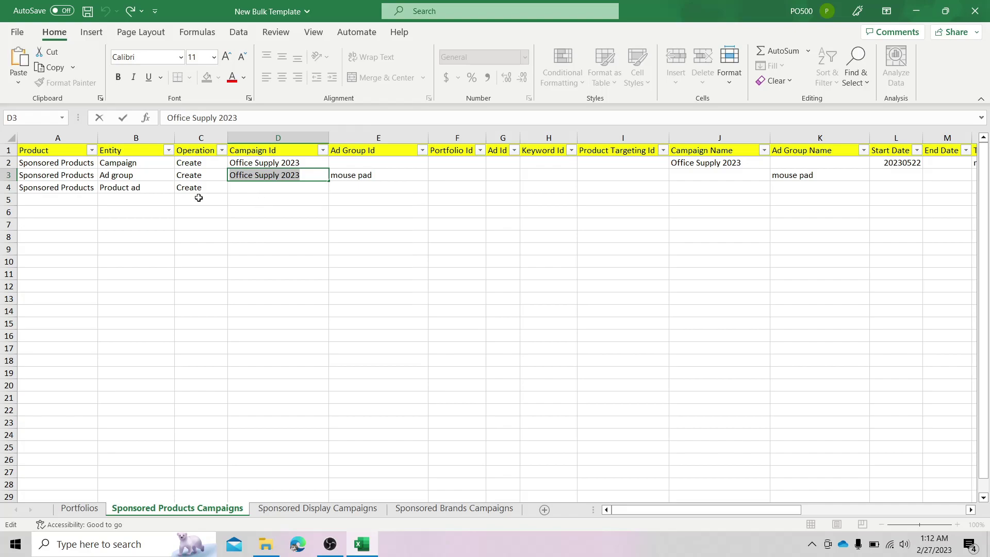
pyautogui.click(254, 188)
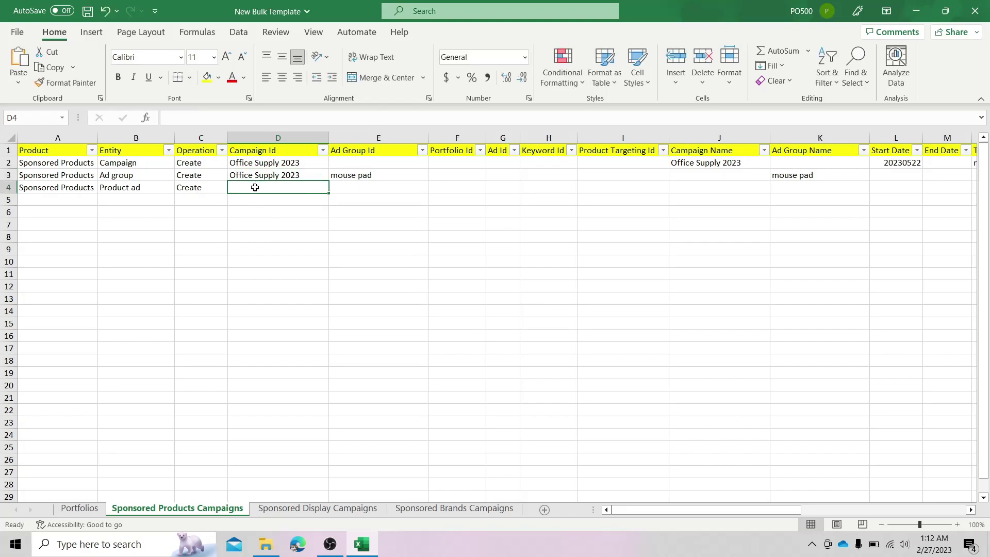
pyautogui.hotkey('ctrl', 'v')
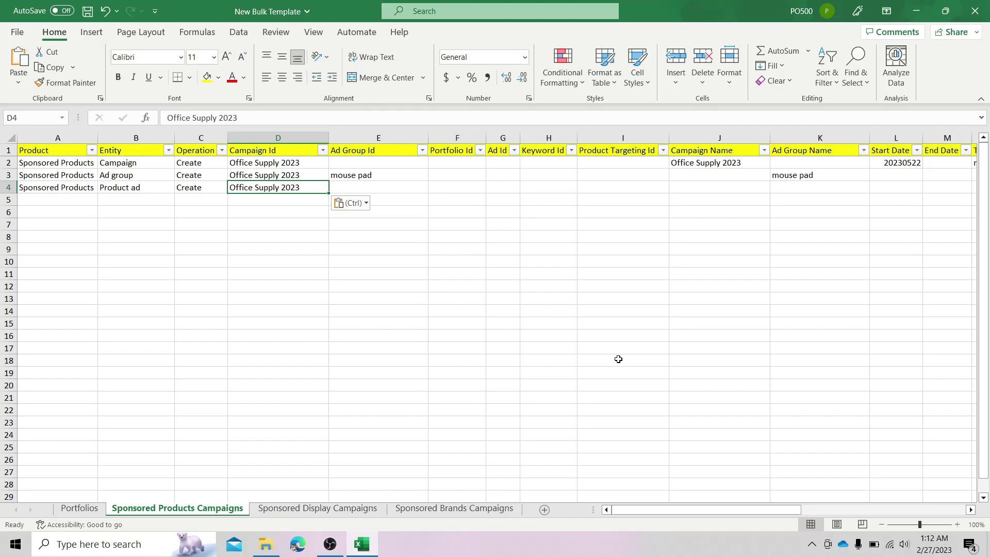
# Step: Copy the Ad Group Id mouse pad from row 3 into the Ad Group Id cell of row 4
pyautogui.click(349, 174)
pyautogui.tripleClick(349, 175)
pyautogui.rightClick(348, 176)
pyautogui.click(385, 208)
pyautogui.click(356, 185)
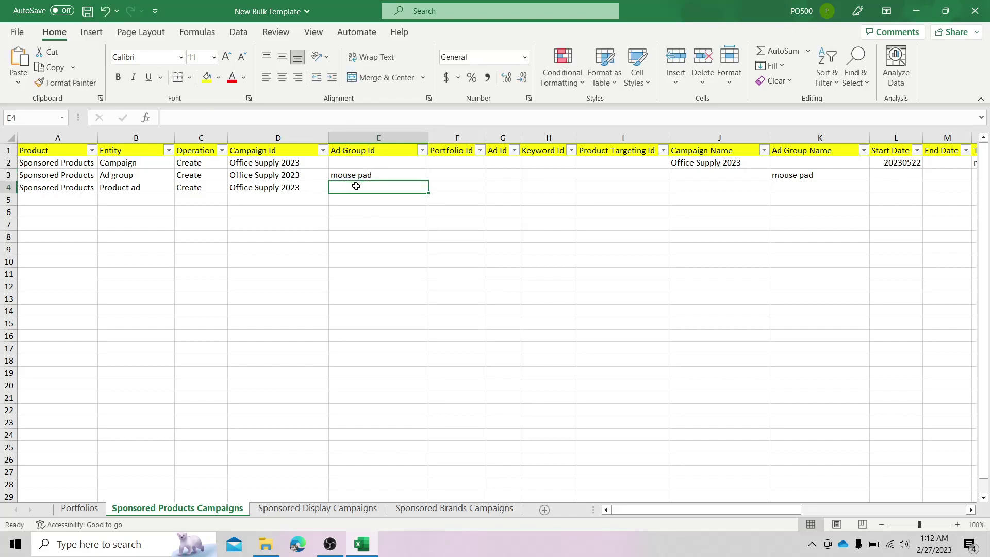
pyautogui.hotkey('ctrl', 'v')
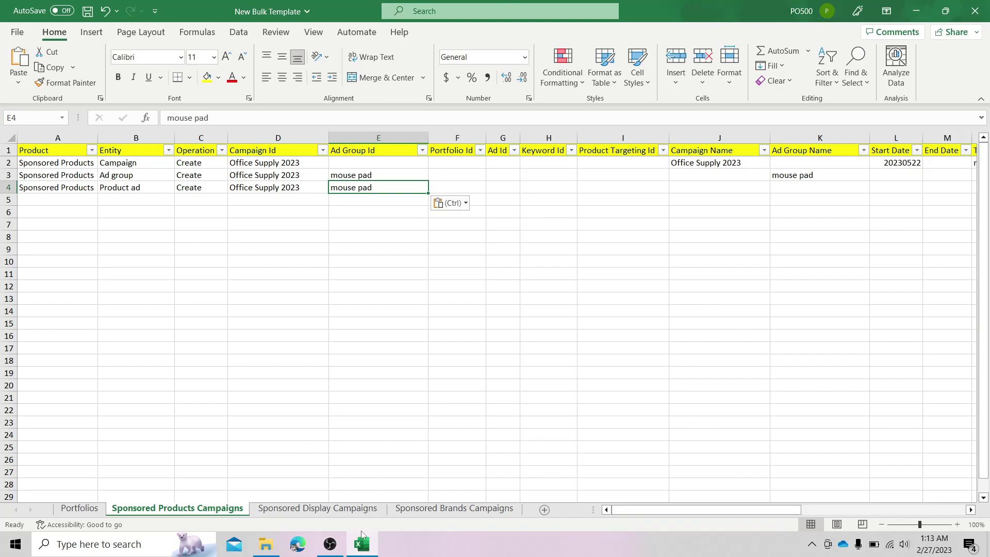
# Step: Fill row 4's State with enabled from row 3
pyautogui.moveTo(691, 508); pyautogui.dragTo(788, 544)
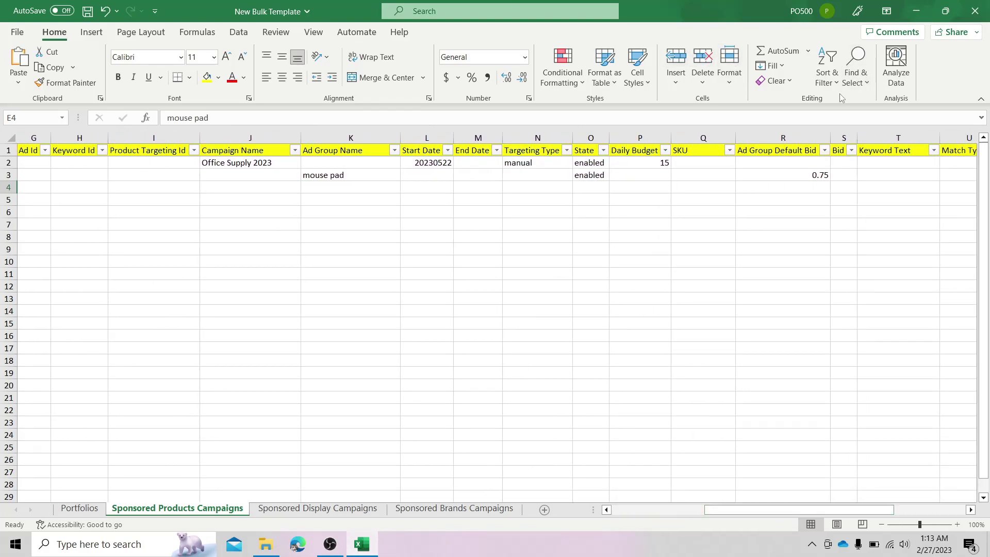
pyautogui.click(591, 175)
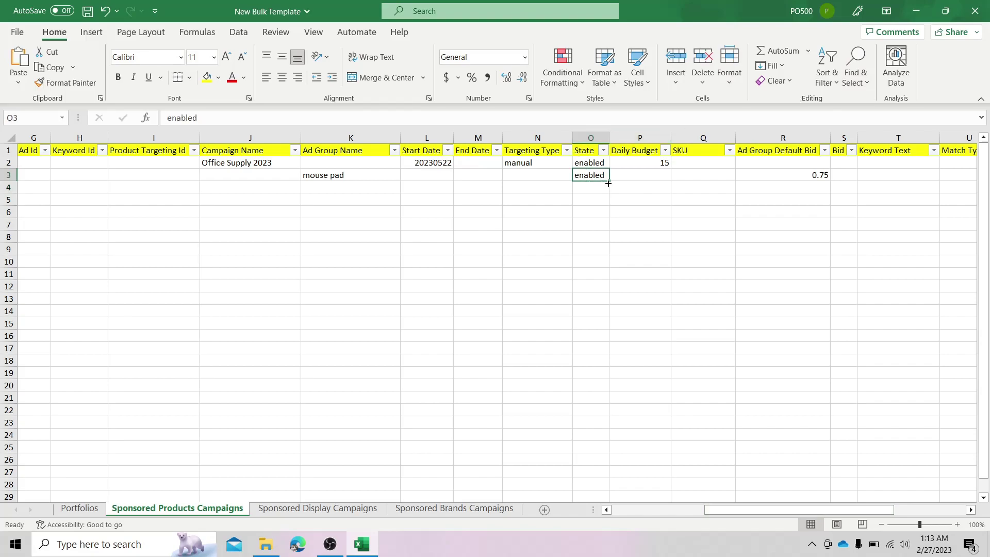
pyautogui.moveTo(607, 180); pyautogui.dragTo(608, 190)
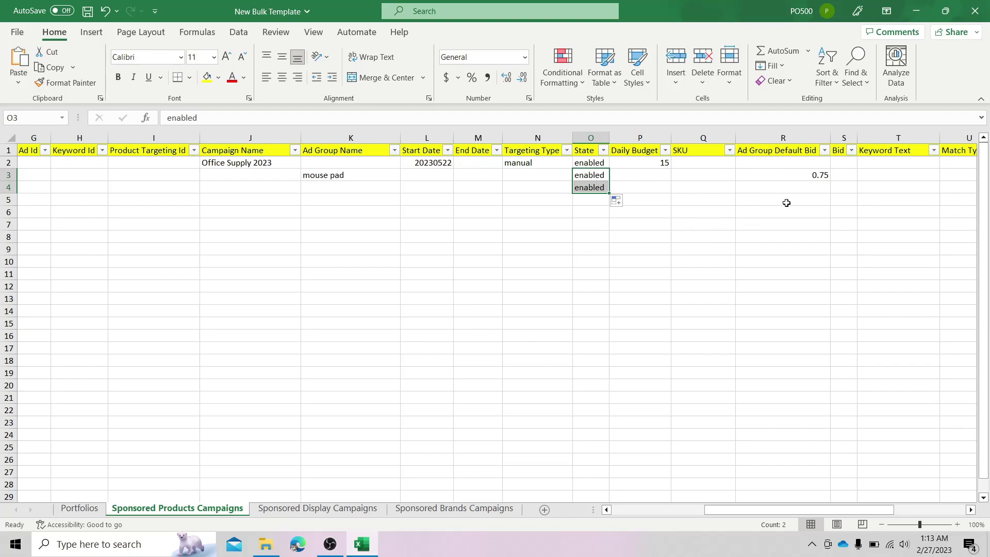
# Step: Set the SKU of the product ad in row 4 to BR5419
pyautogui.click(700, 190)
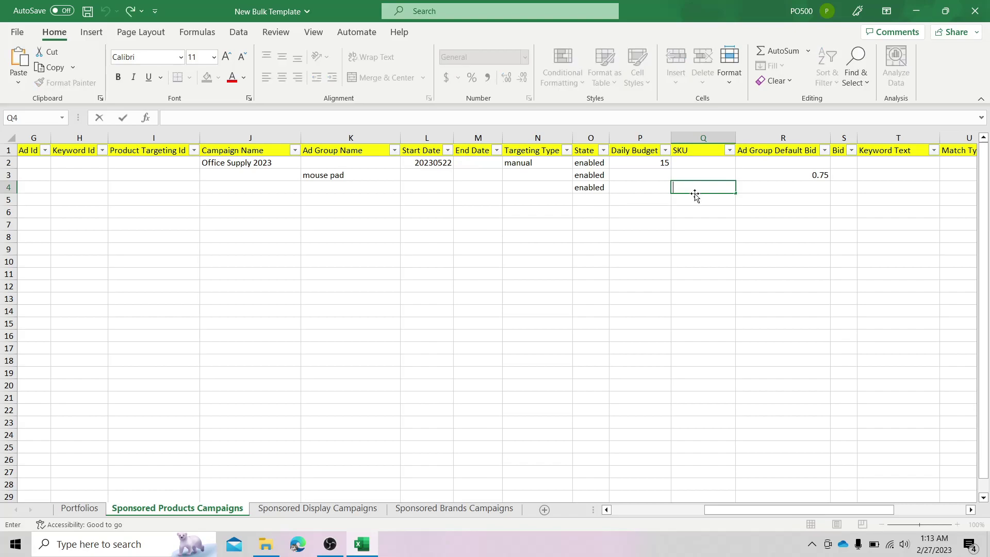
pyautogui.write('BR5419')
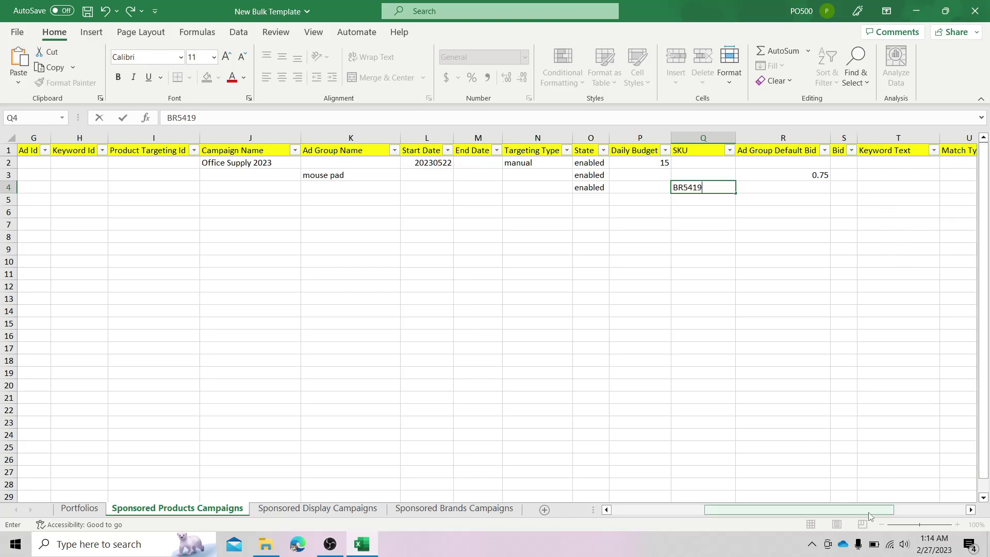
pyautogui.hscroll(3, 871, 513)
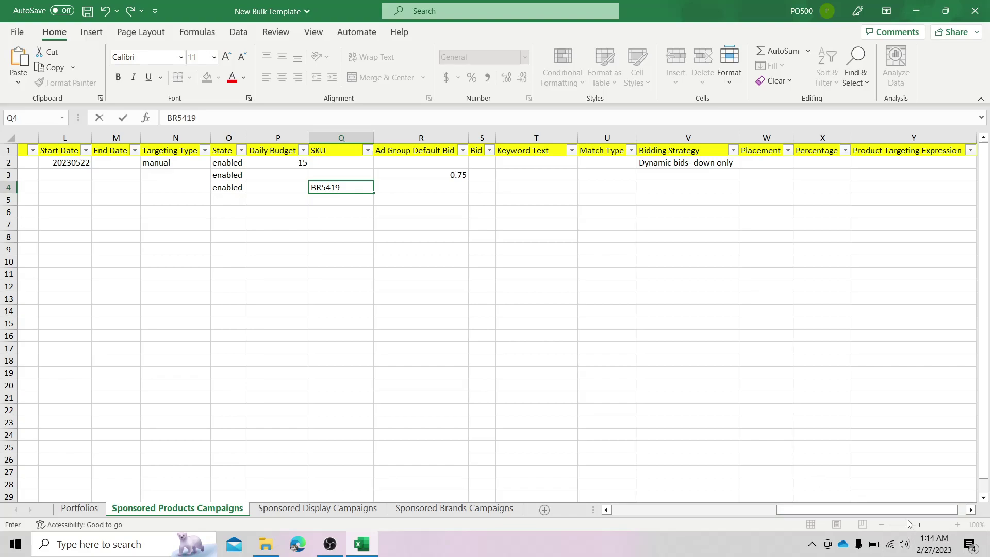
pyautogui.moveTo(904, 506); pyautogui.dragTo(914, 507)
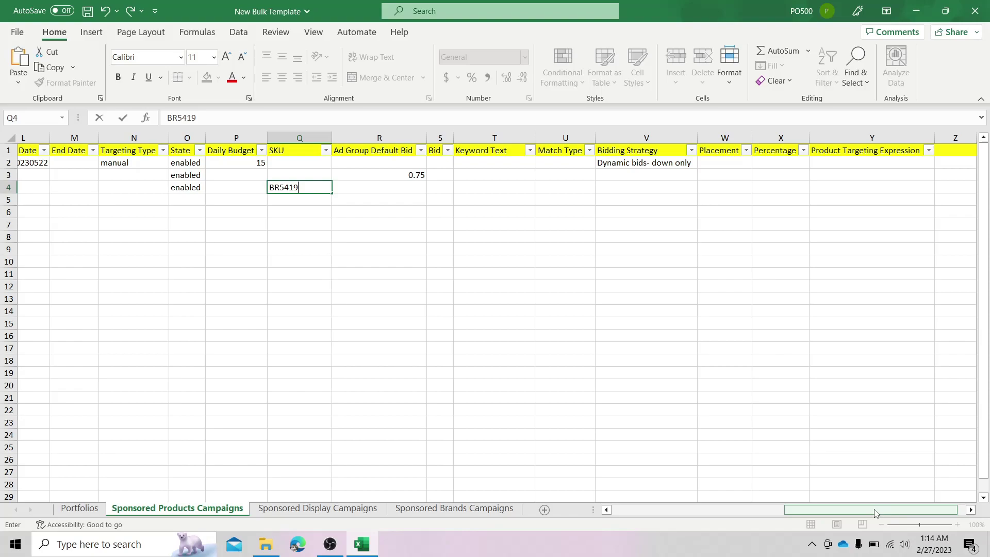
pyautogui.moveTo(876, 512); pyautogui.dragTo(674, 534)
pyautogui.press('Return')
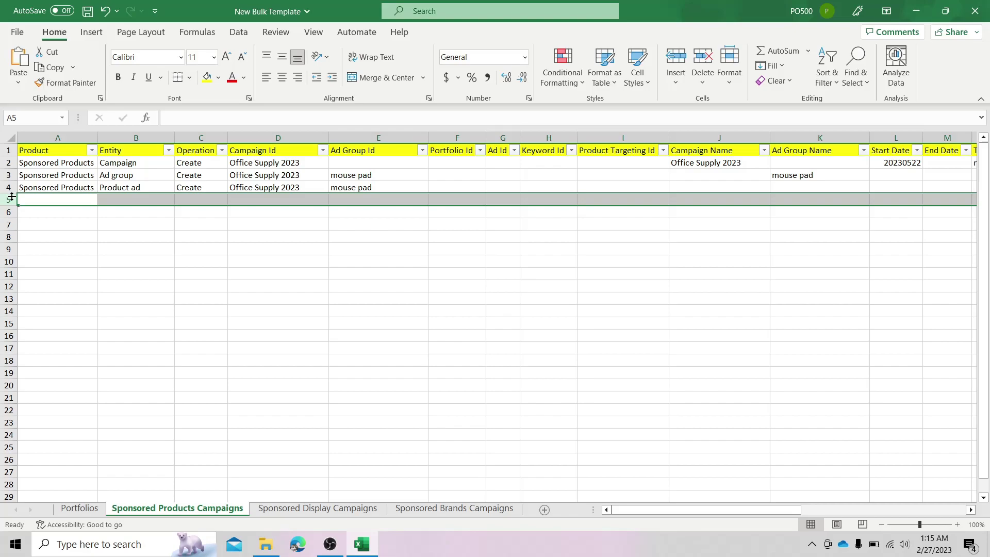
# Step: Fill row 5's Product with Sponsored Products from row 4 and set its Entity to Keyword
pyautogui.click(52, 187)
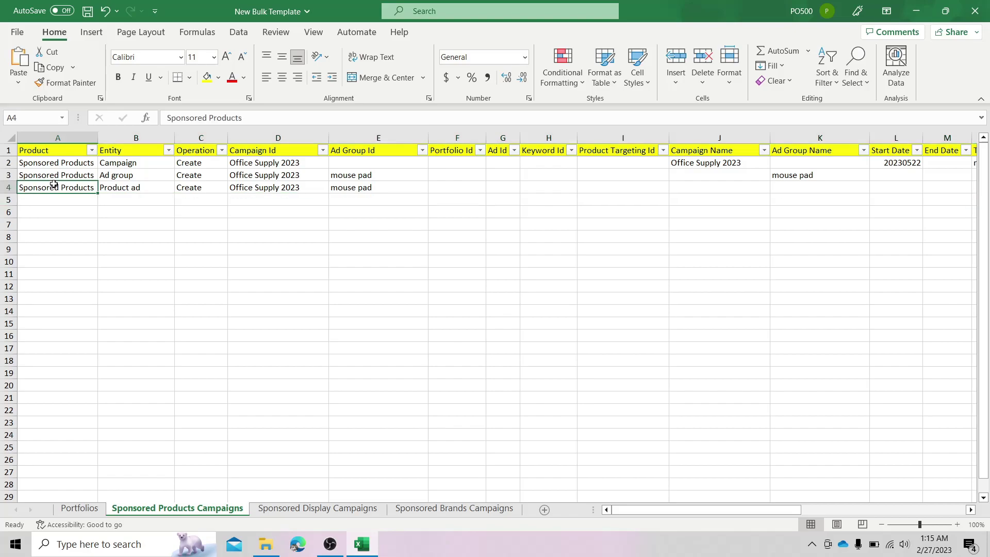
pyautogui.moveTo(98, 195); pyautogui.dragTo(98, 203)
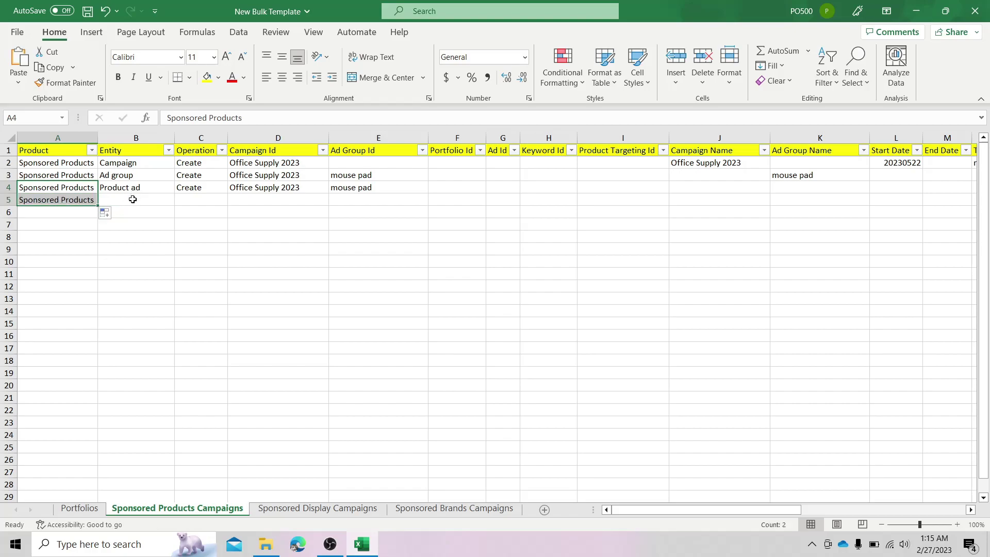
pyautogui.click(132, 201)
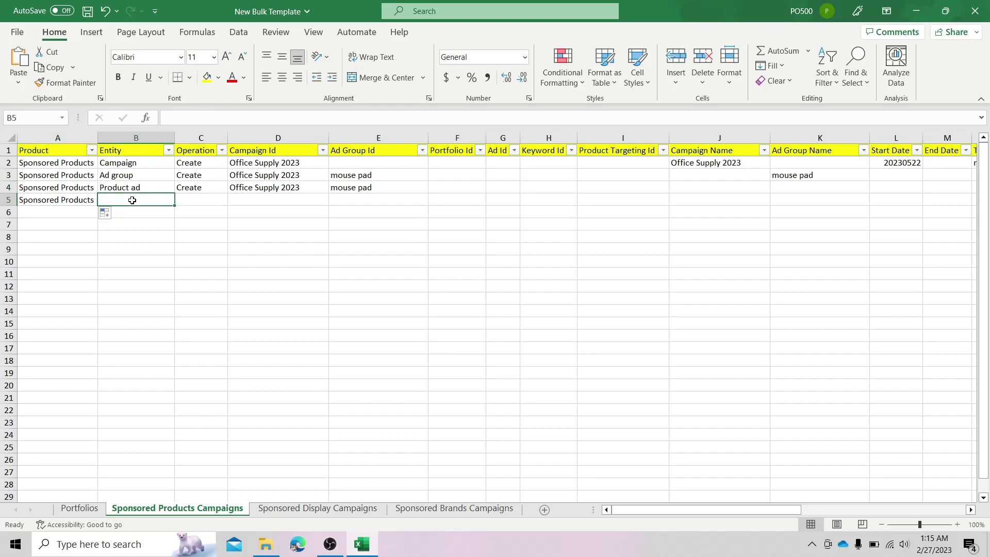
pyautogui.write('K')
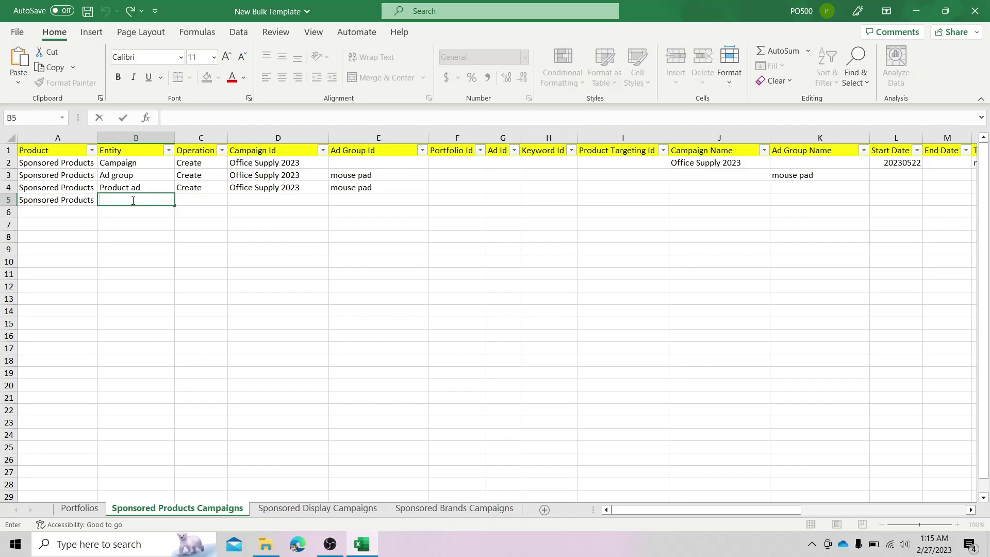
pyautogui.write('eyword')
# Step: Fill row 5's Operation with Create and copy the Campaign Id Office Supply 2023 into it from row 4
pyautogui.click(200, 187)
pyautogui.moveTo(227, 192); pyautogui.dragTo(227, 202)
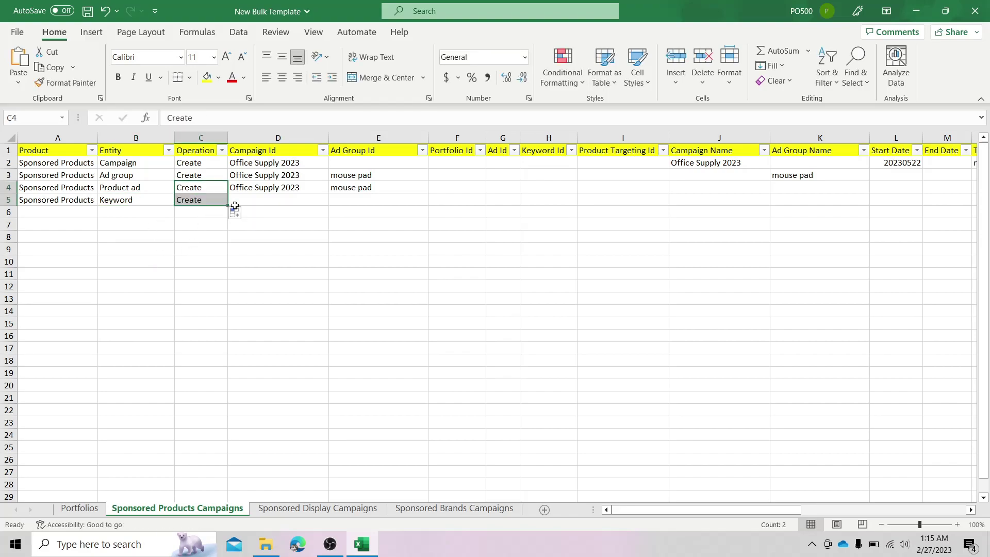
pyautogui.click(262, 200)
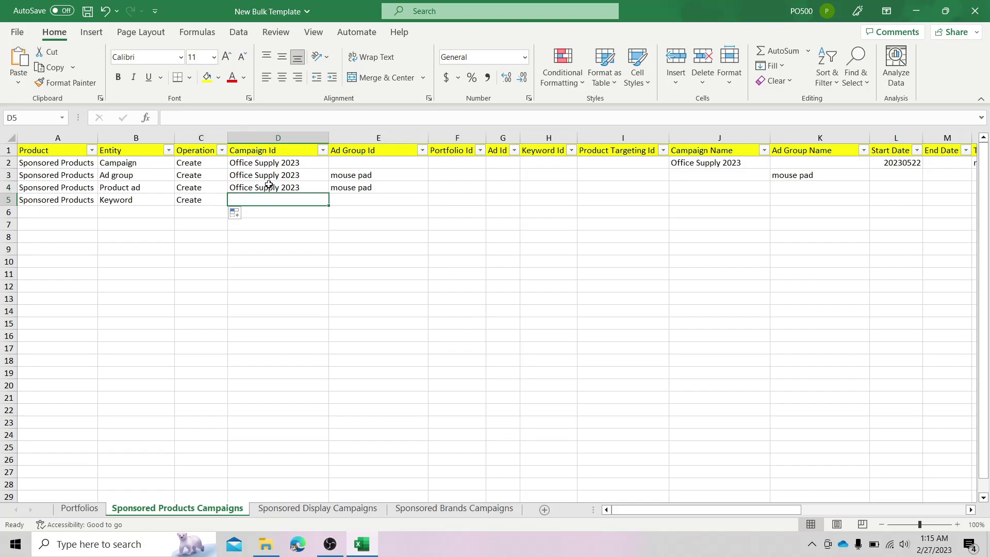
pyautogui.click(269, 187)
pyautogui.doubleClick(269, 187)
pyautogui.rightClick(266, 187)
pyautogui.click(294, 213)
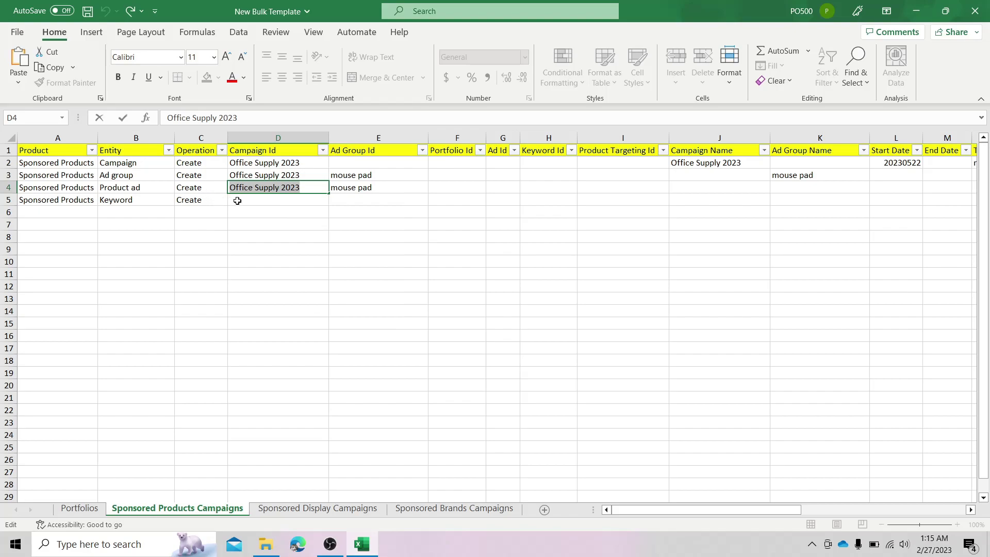
pyautogui.click(238, 201)
pyautogui.doubleClick(239, 201)
pyautogui.hotkey('ctrl', 'v')
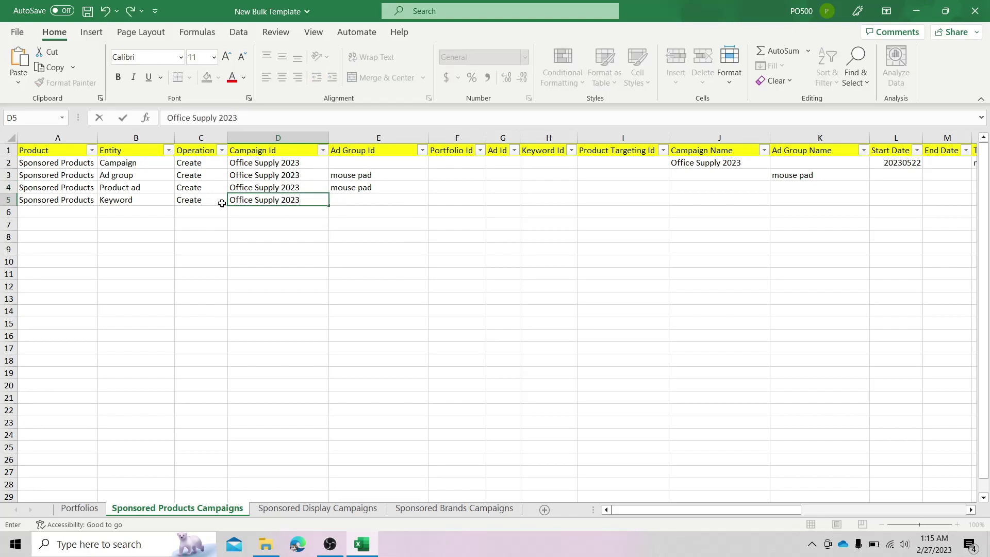
# Step: Fill row 5's Ad Group Id with mouse pad and its State with enabled from row 4
pyautogui.click(376, 188)
pyautogui.moveTo(429, 194); pyautogui.dragTo(430, 206)
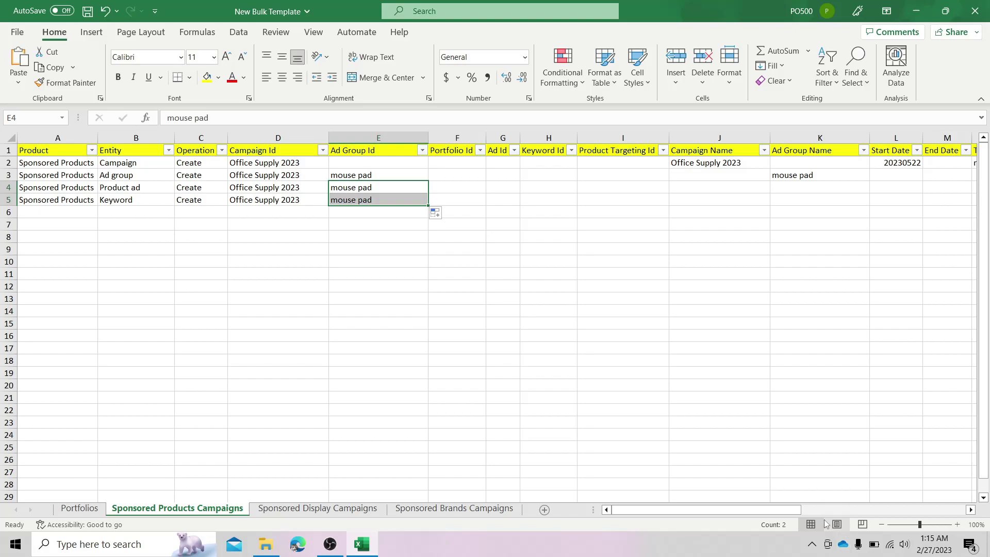
pyautogui.moveTo(776, 511); pyautogui.dragTo(856, 509)
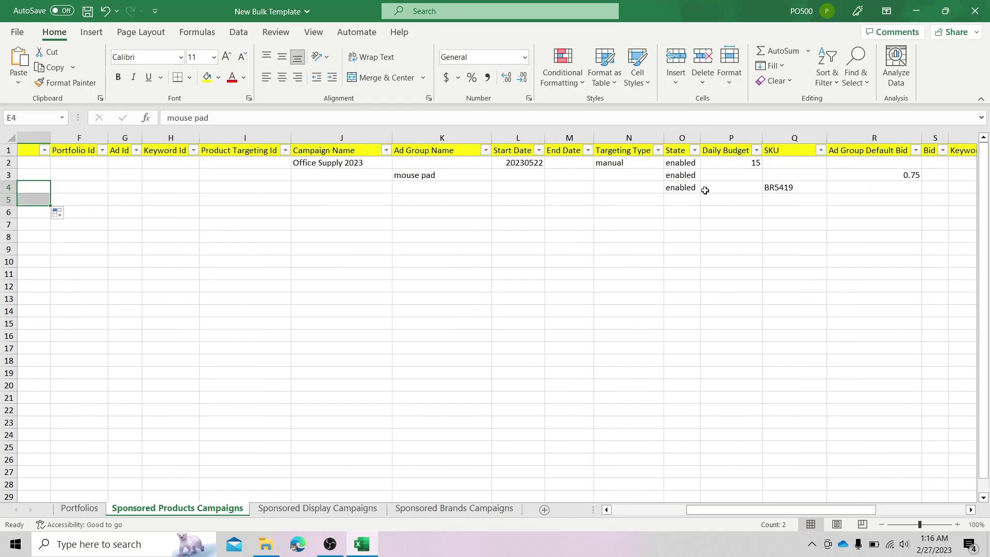
pyautogui.click(695, 188)
pyautogui.moveTo(703, 196); pyautogui.dragTo(703, 206)
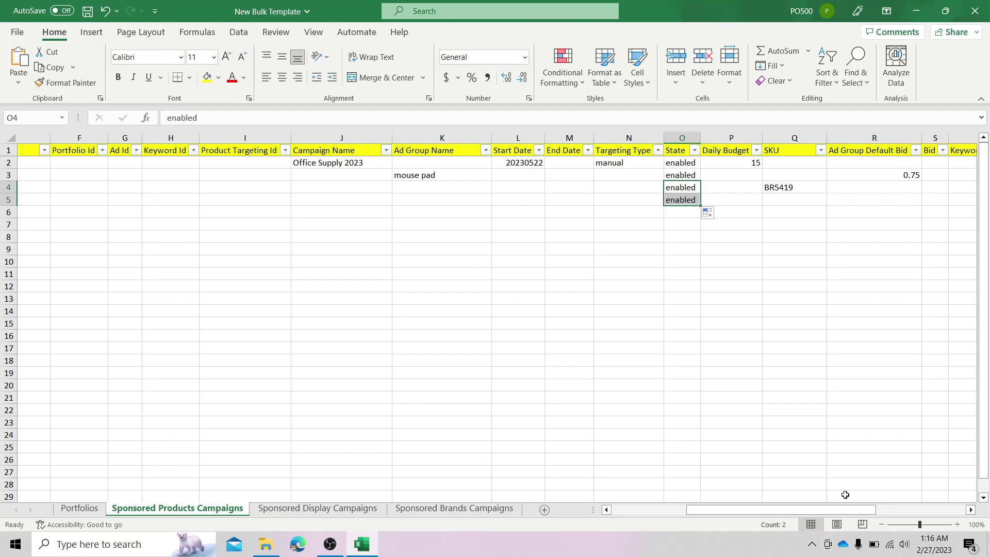
# Step: Set row 5's Bid to 0.75 and its Keyword Text to "mouse pad large"
pyautogui.moveTo(862, 511); pyautogui.dragTo(920, 501)
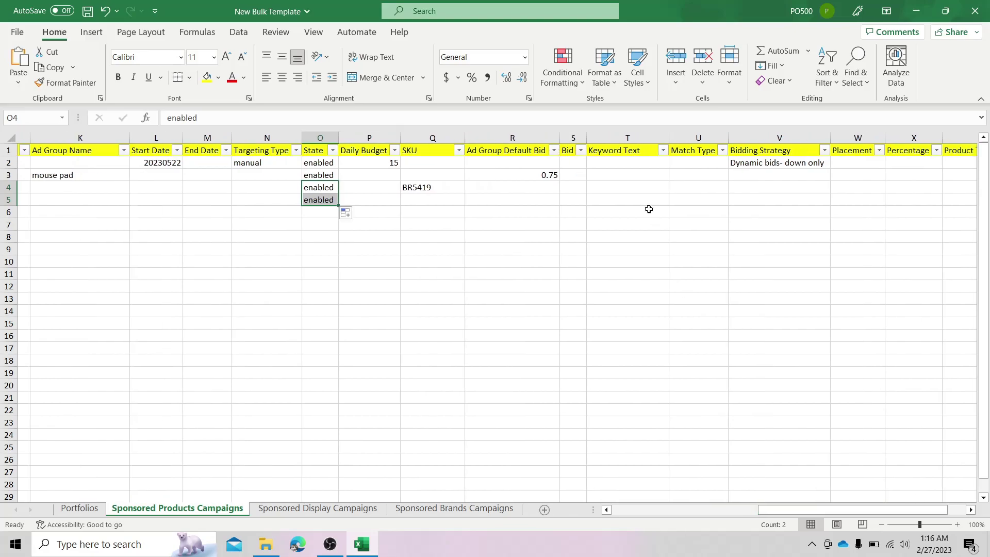
pyautogui.click(575, 203)
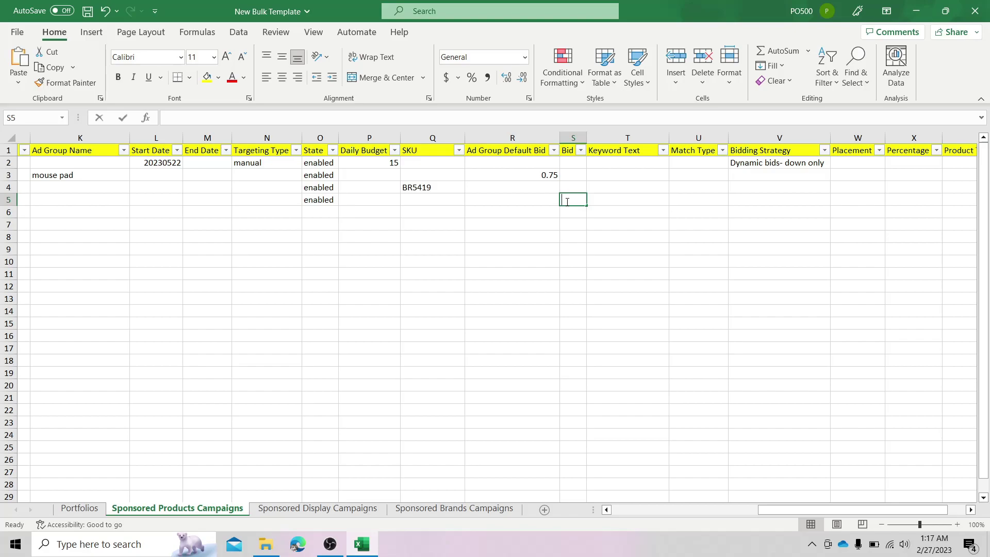
pyautogui.write('0.75')
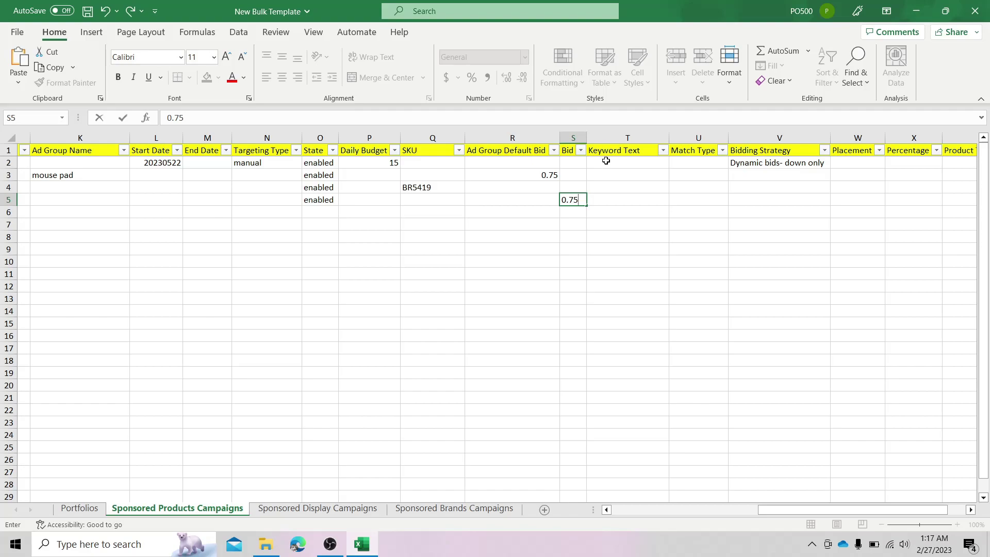
pyautogui.click(607, 200)
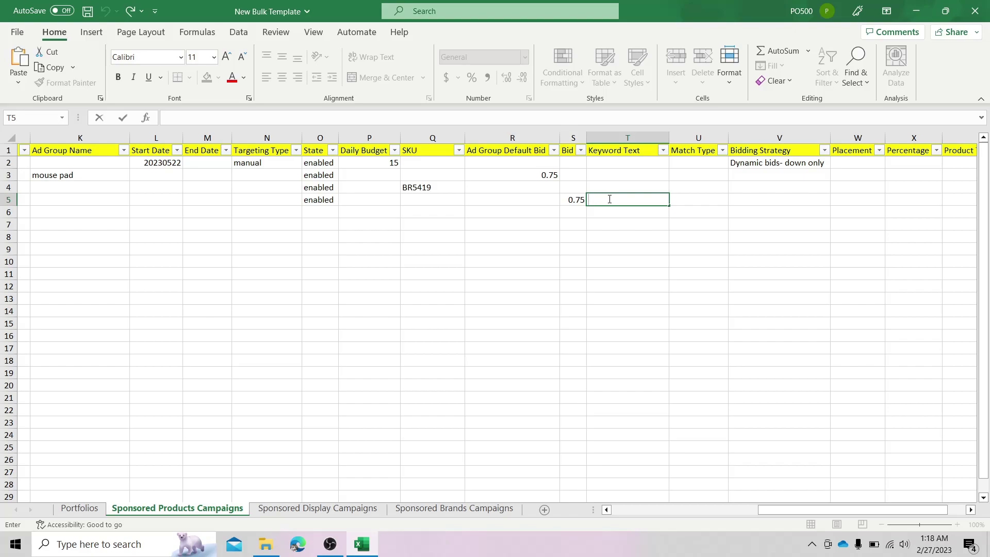
pyautogui.write('mouse pad large')
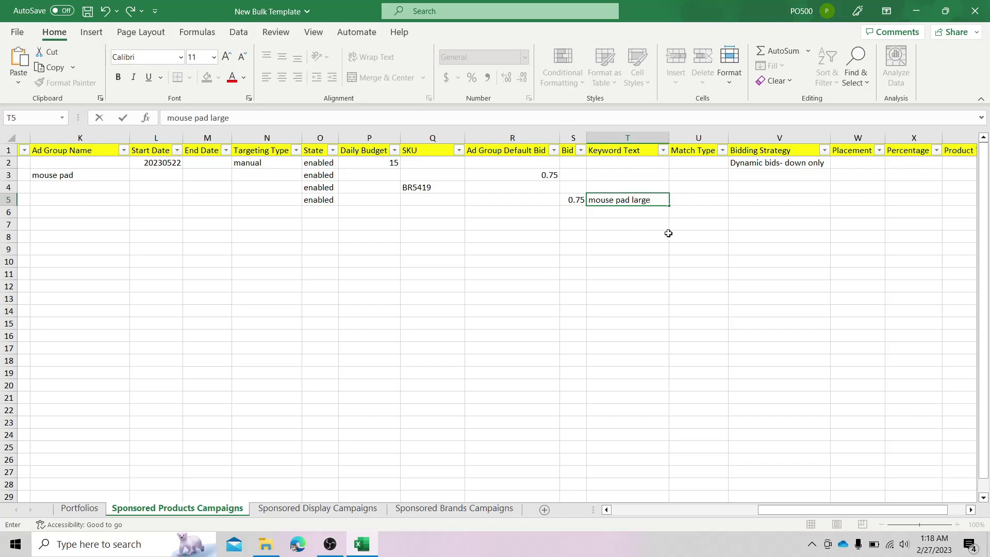
# Step: Set the Match Type of the keyword in row 5 to broad
pyautogui.doubleClick(691, 201)
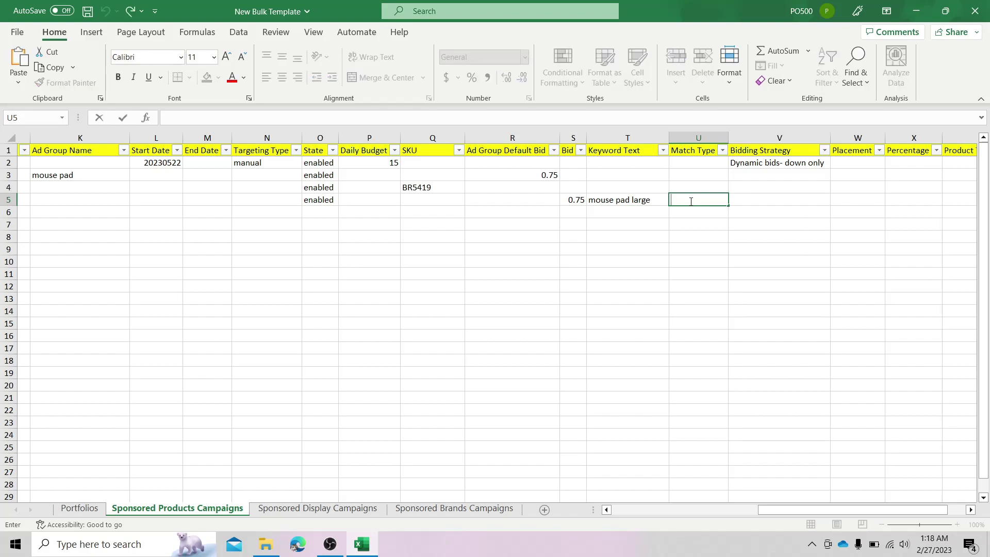
pyautogui.write('broad')
pyautogui.press('Tab')
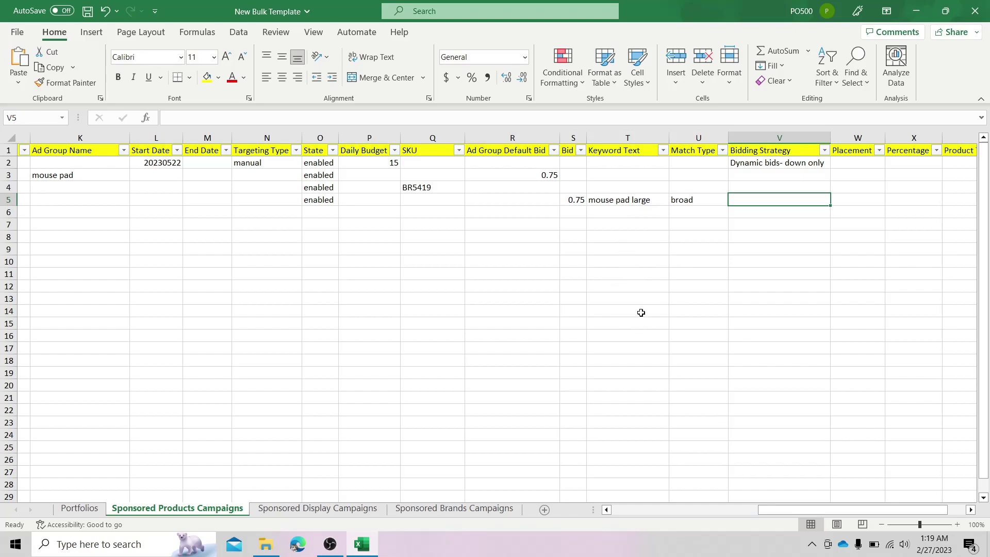
# Step: Fill the entire keyword row 5 down into rows 6 and 7
pyautogui.moveTo(782, 515); pyautogui.dragTo(635, 525)
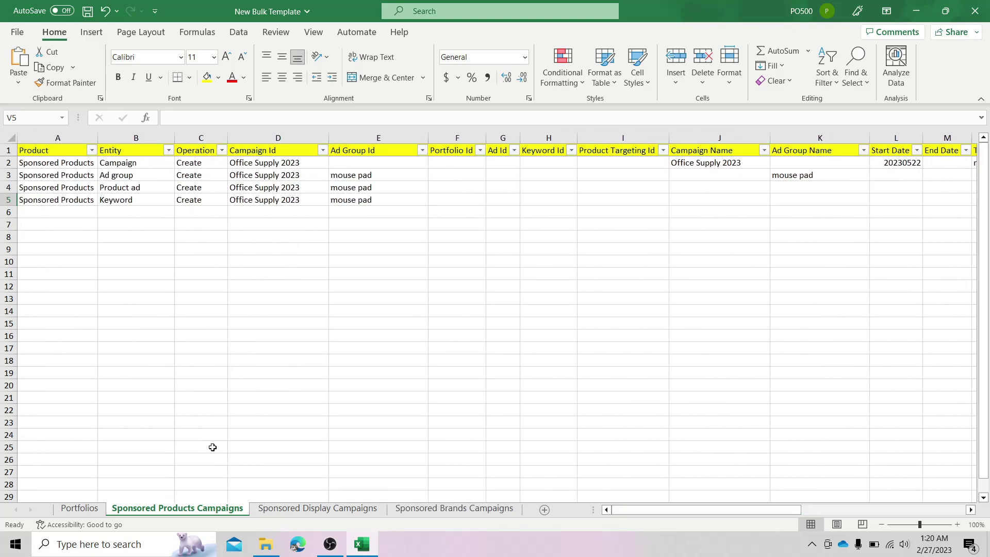
pyautogui.click(12, 199)
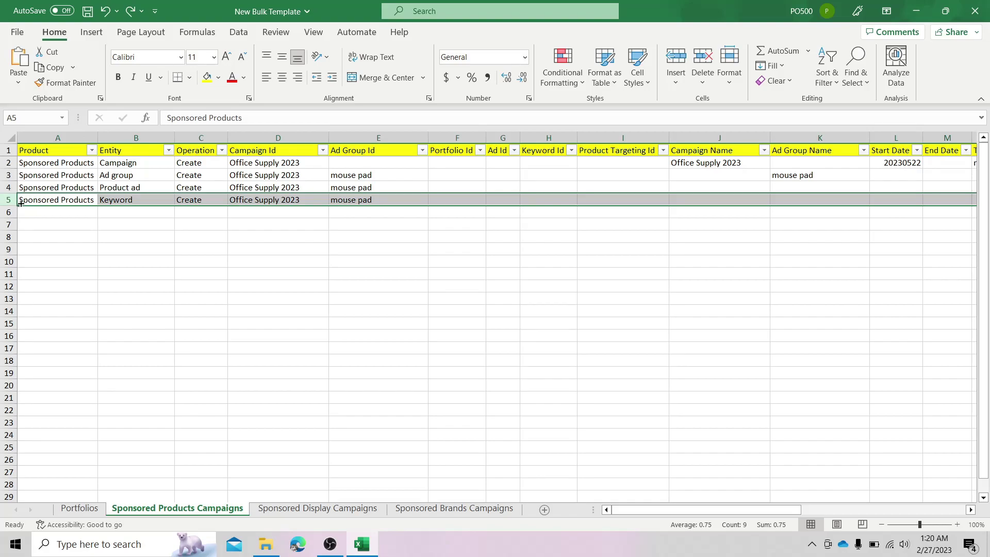
pyautogui.moveTo(20, 203); pyautogui.dragTo(21, 231)
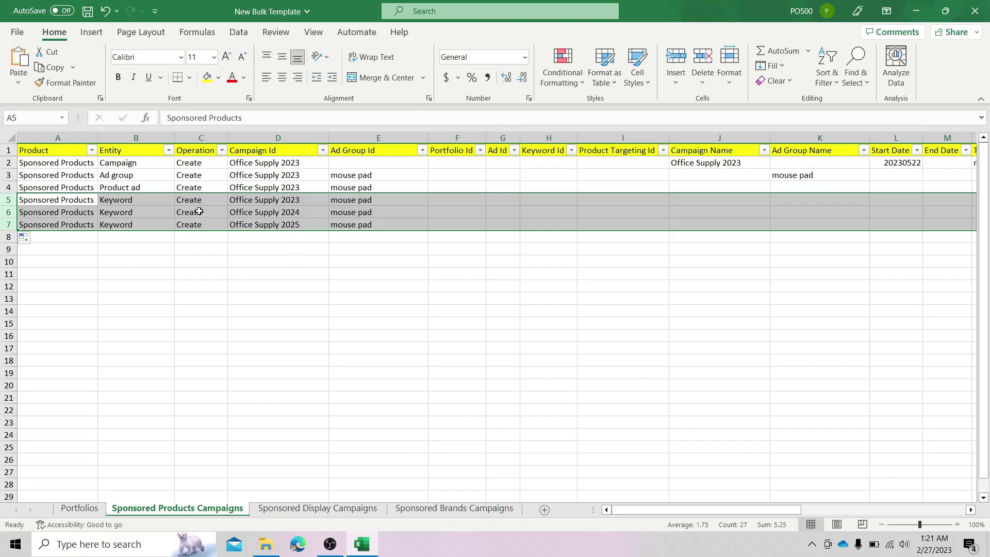
pyautogui.click(306, 215)
pyautogui.click(306, 223)
pyautogui.click(306, 215)
pyautogui.moveTo(307, 218); pyautogui.dragTo(296, 222)
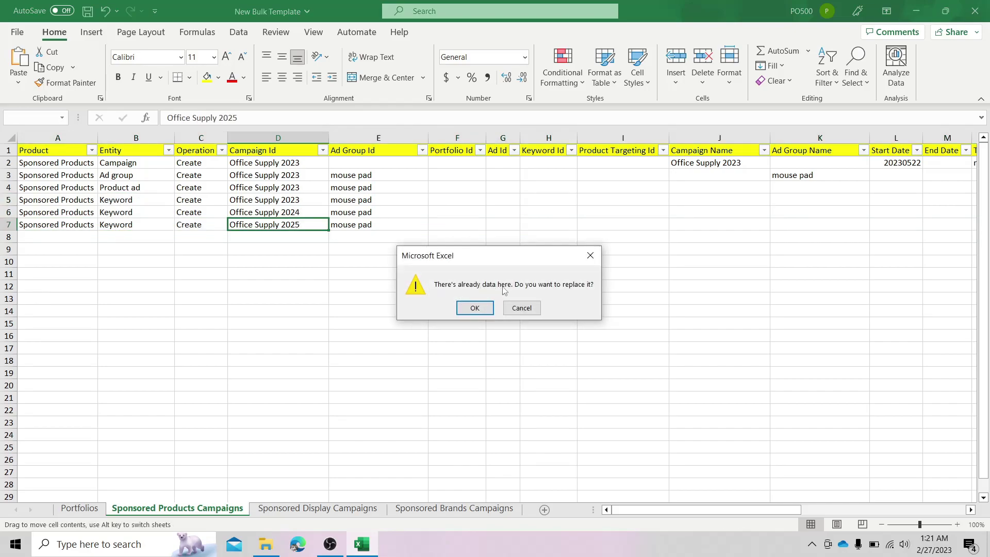
pyautogui.click(589, 255)
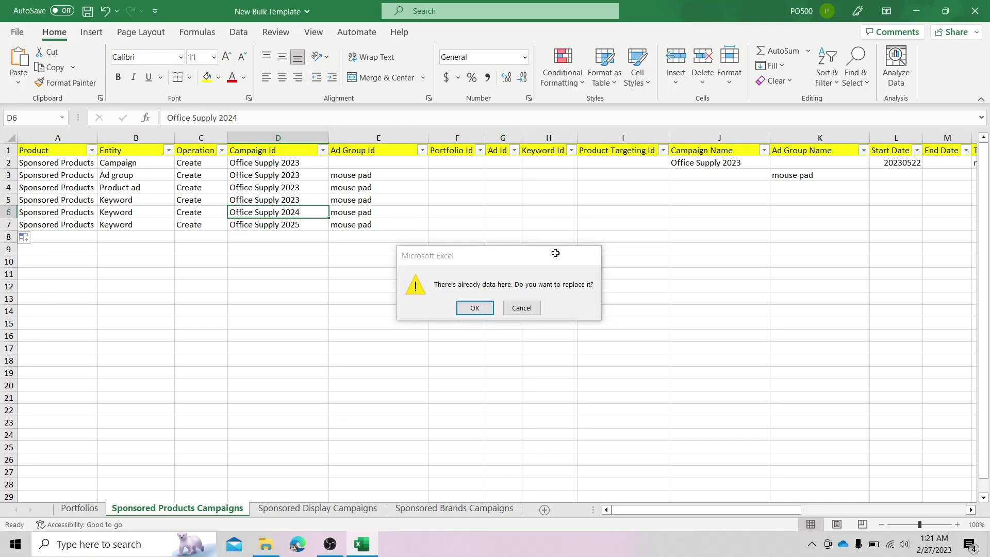
# Step: Correct the Campaign Id in row 6 to Office Supply 2023
pyautogui.doubleClick(308, 212)
pyautogui.press('BackSpace')
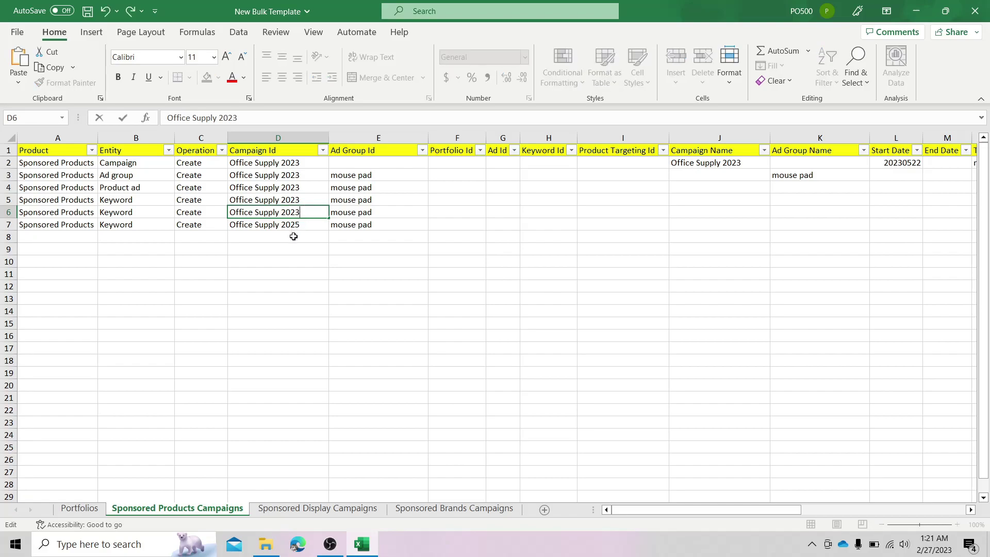
pyautogui.write('3')
pyautogui.press('Return')
# Step: Correct the Campaign Id of the keyword in row 7 to Office Supply 2023
pyautogui.moveTo(307, 230); pyautogui.dragTo(303, 223)
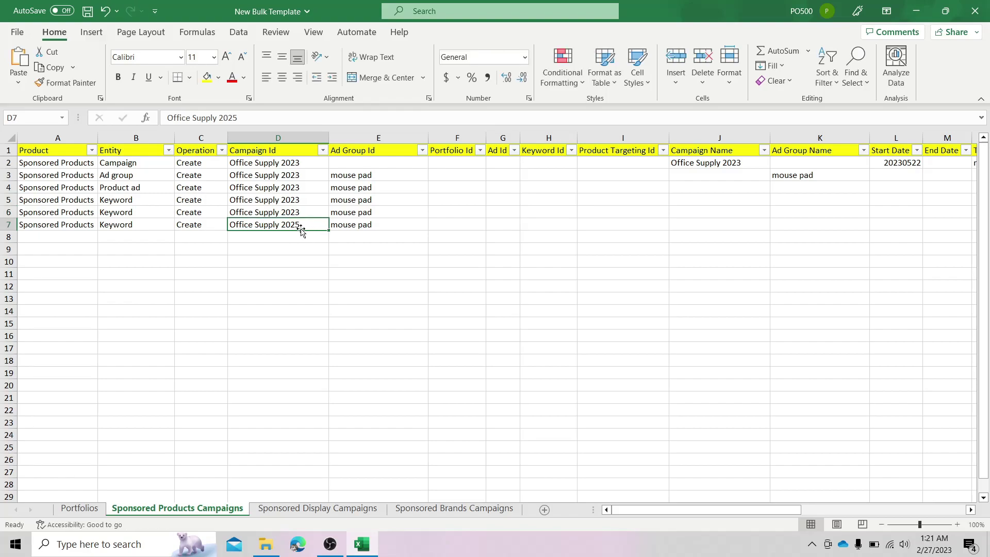
pyautogui.doubleClick(303, 221)
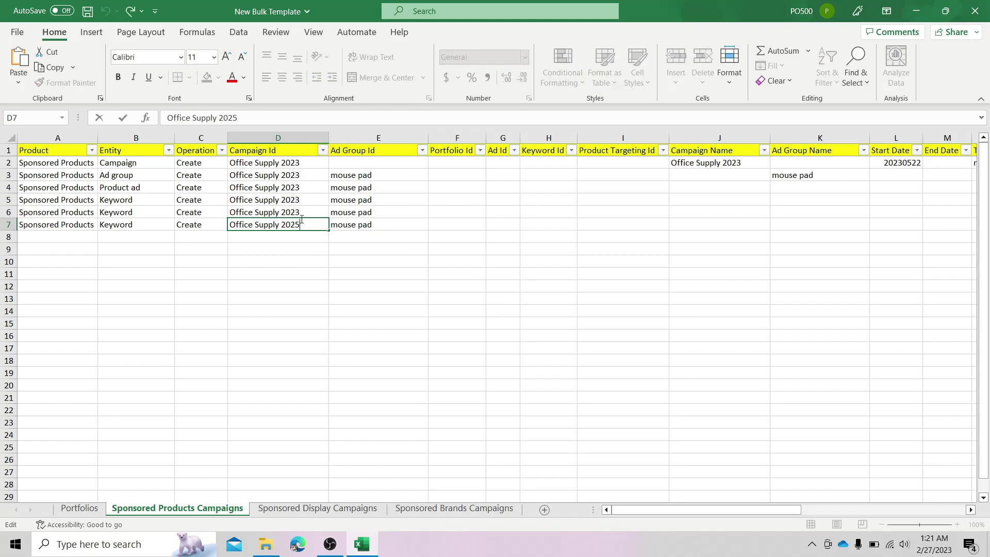
pyautogui.press('BackSpace')
pyautogui.press('Tab')
# Step: Set the Bid of the keyword in row 6 to 0.35
pyautogui.moveTo(664, 511); pyautogui.dragTo(854, 513)
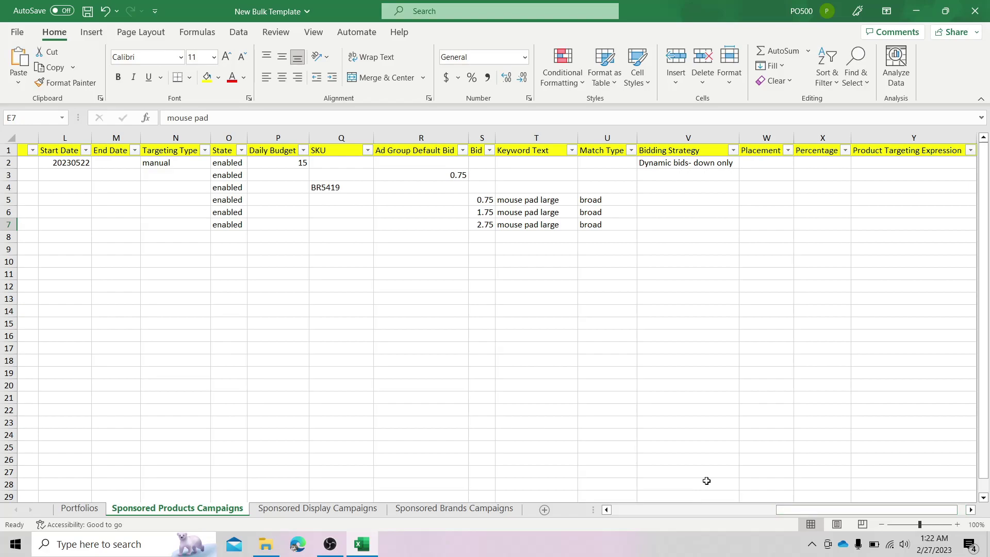
pyautogui.doubleClick(486, 213)
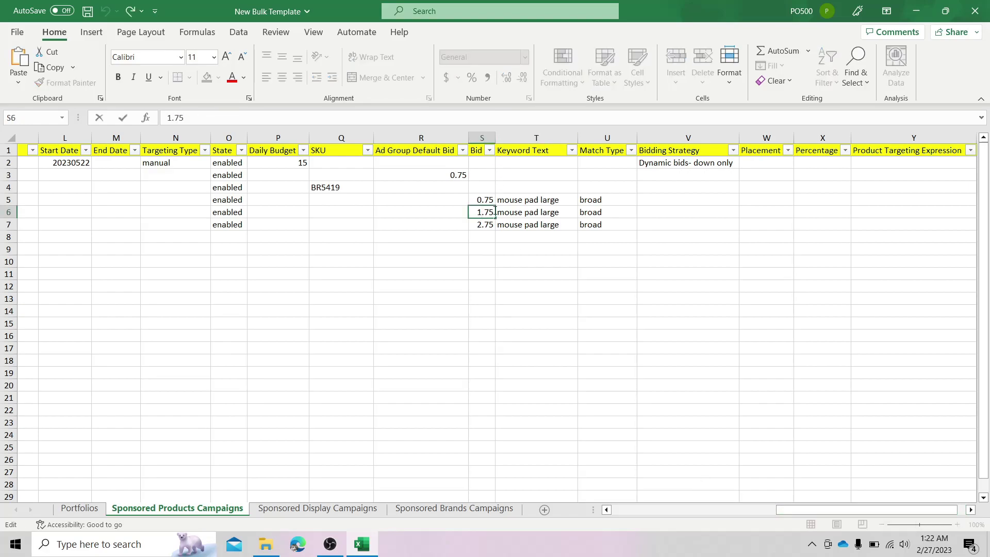
pyautogui.doubleClick(485, 212)
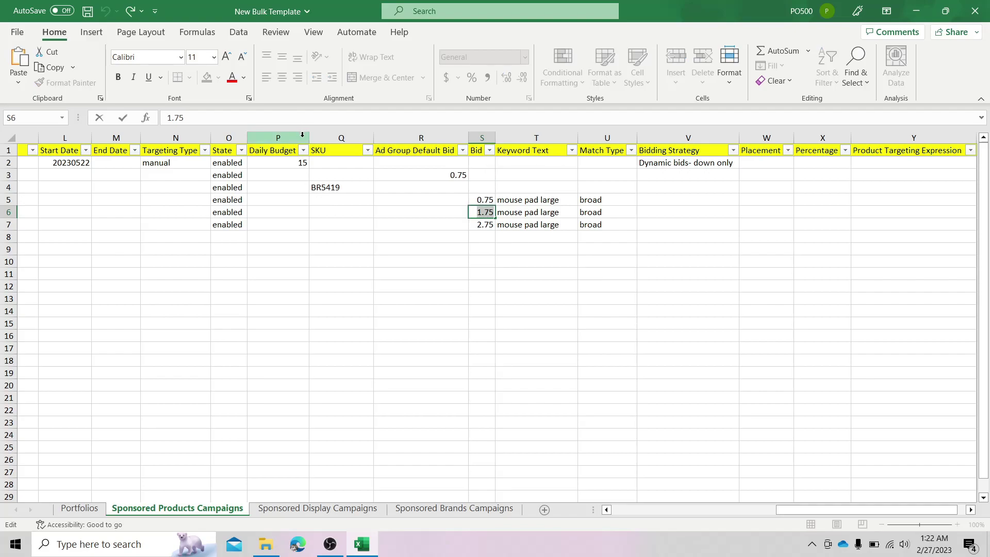
pyautogui.write('0.35')
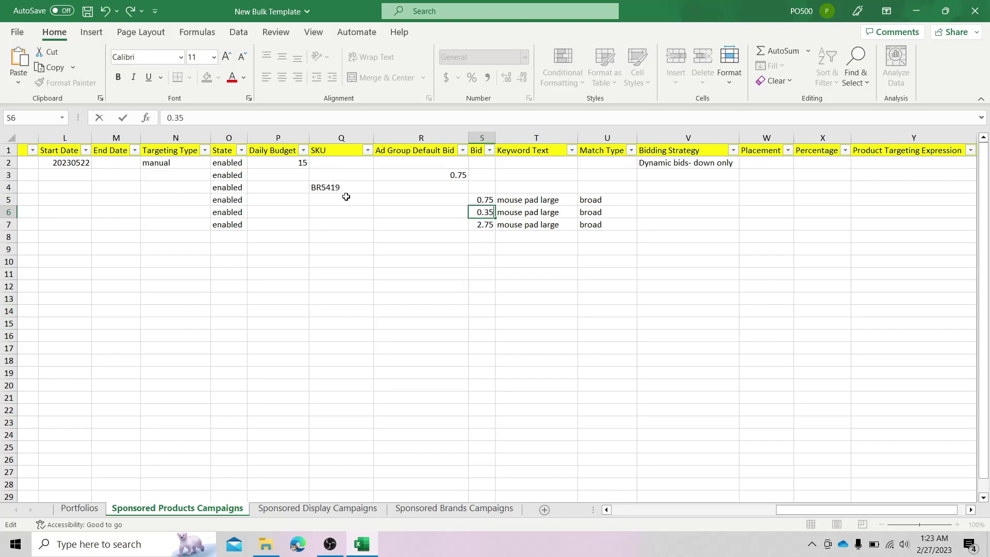
# Step: Replace the Keyword Text in row 6 with "gaming mouse pad"
pyautogui.click(552, 214)
pyautogui.doubleClick(556, 216)
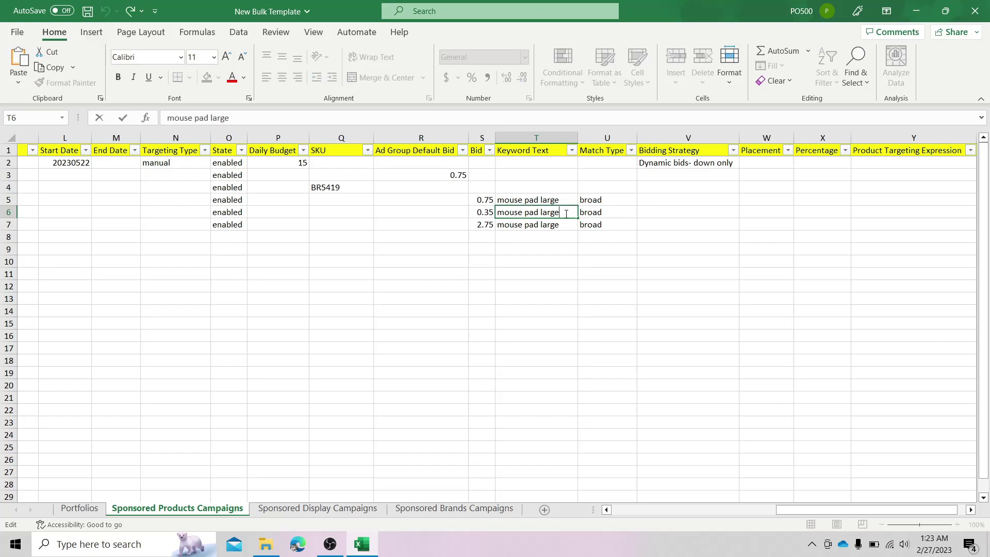
pyautogui.press('BackSpace')
pyautogui.press('BackSpace')
pyautogui.press('BackSpace')
pyautogui.press('BackSpace')
pyautogui.press('BackSpace')
pyautogui.press('BackSpace')
pyautogui.press('BackSpace')
pyautogui.press('BackSpace')
pyautogui.press('BackSpace')
pyautogui.press('BackSpace')
pyautogui.press('BackSpace')
pyautogui.write('gaming mouse')
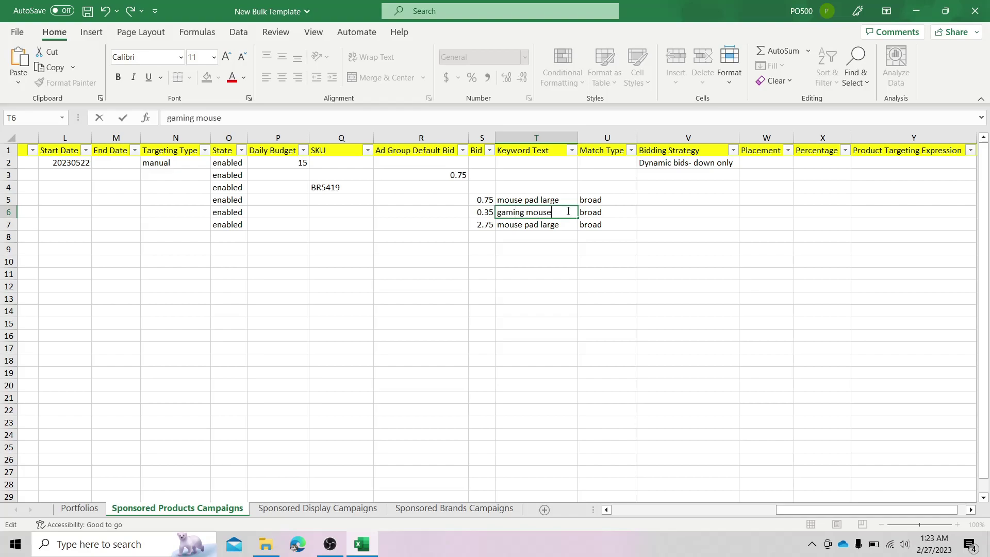
pyautogui.write(' pad')
# Step: Set the Match Type of the keyword in row 6 to phrase
pyautogui.click(598, 213)
pyautogui.doubleClick(595, 213)
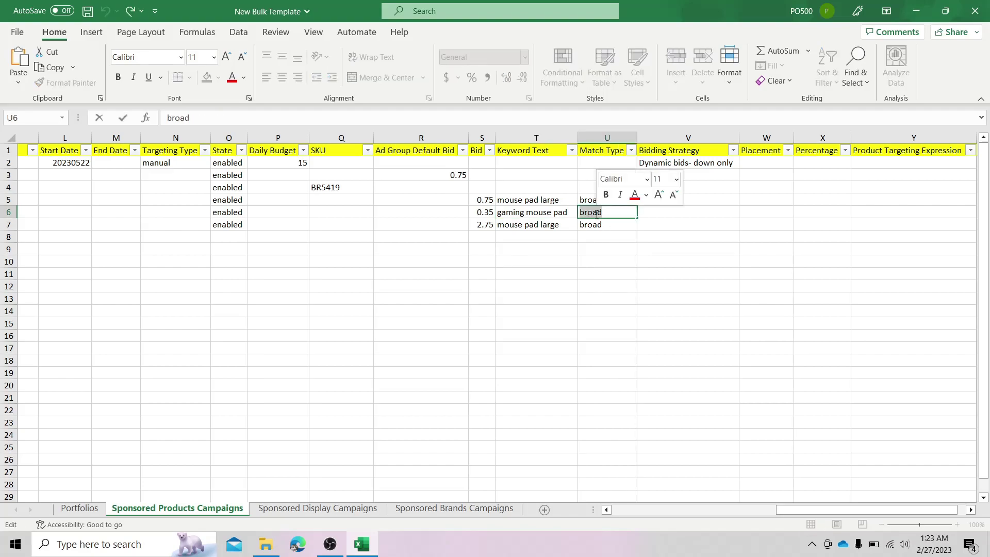
pyautogui.write('phrase')
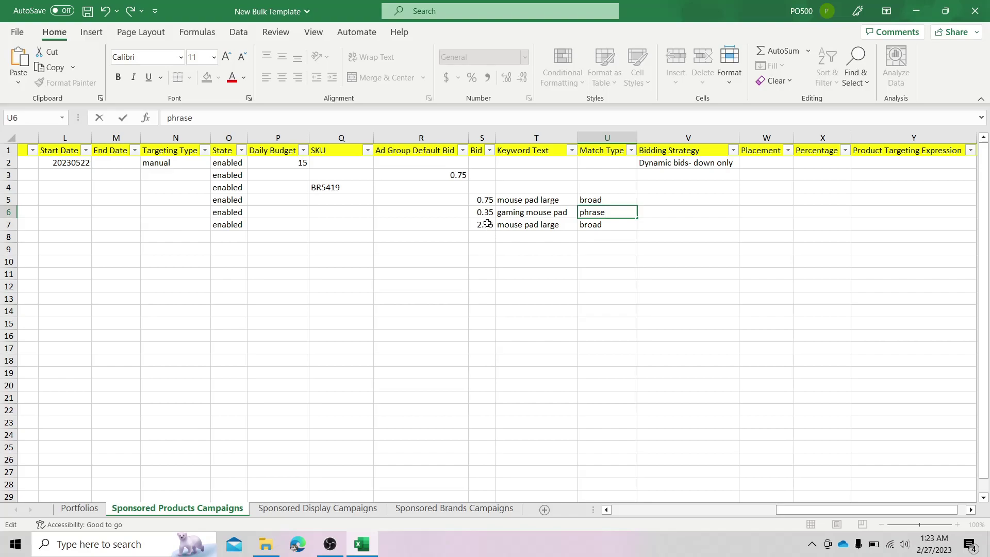
# Step: Set row 7's Bid to 0.25 and its Keyword Text to "red mouse pad"
pyautogui.click(487, 225)
pyautogui.doubleClick(489, 224)
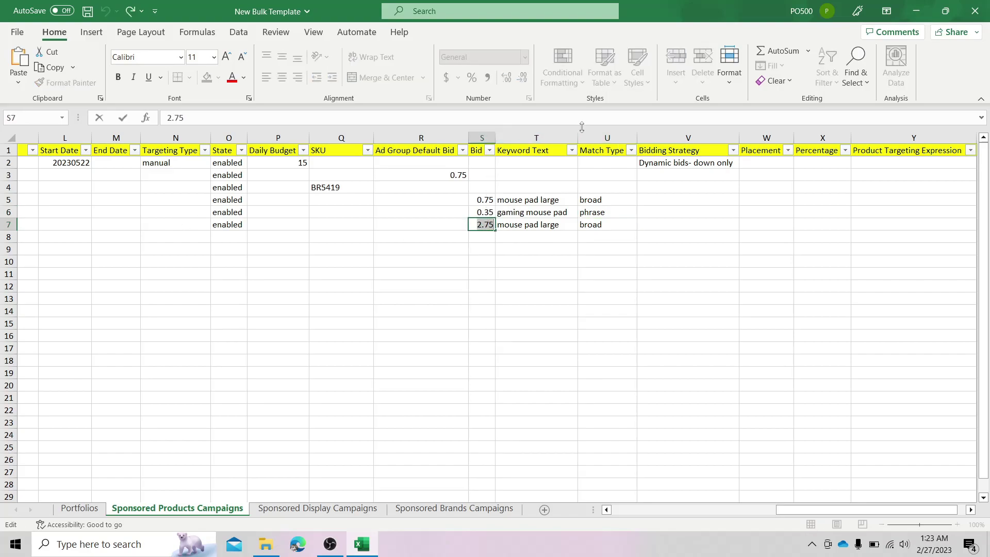
pyautogui.write('0.25')
pyautogui.click(534, 224)
pyautogui.doubleClick(533, 224)
pyautogui.tripleClick(533, 225)
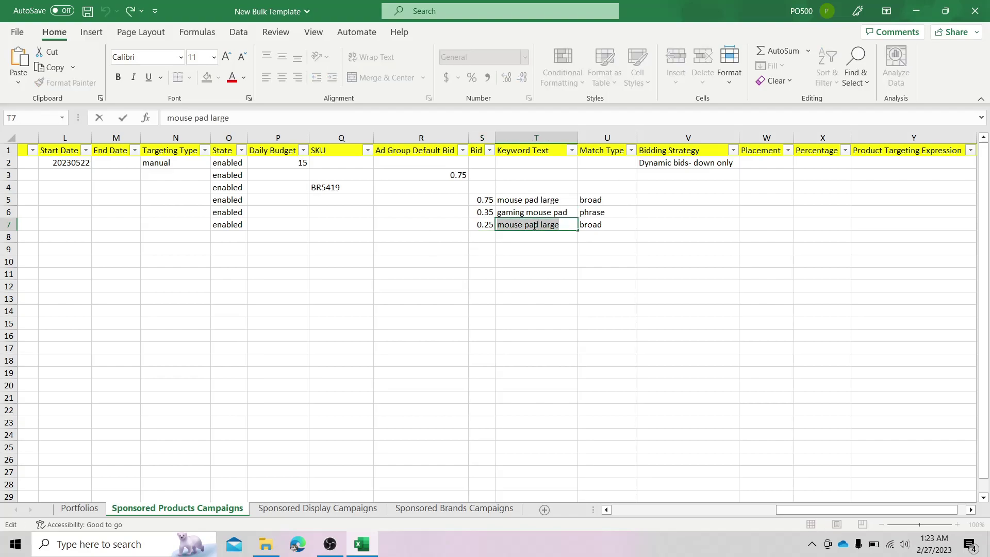
pyautogui.press('BackSpace')
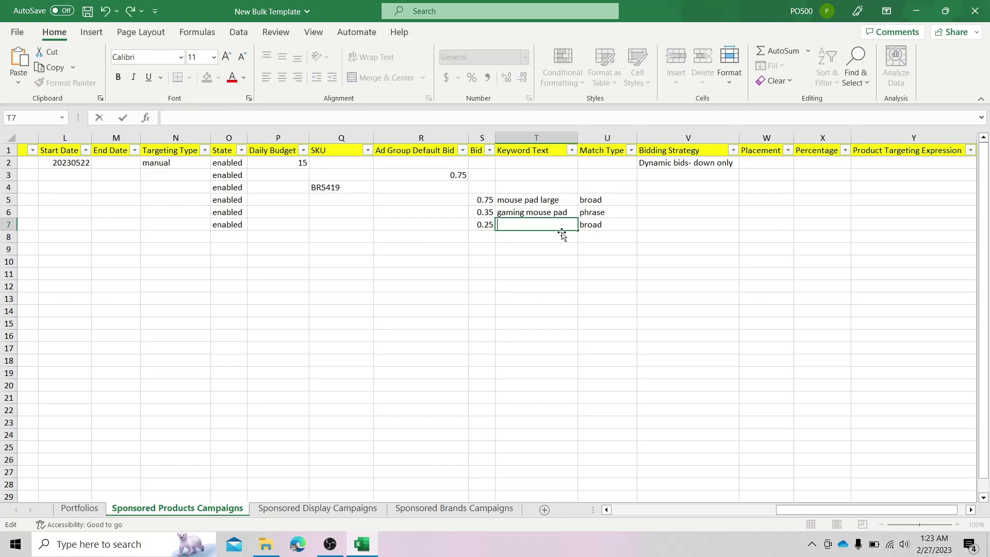
pyautogui.write('red mouse pad')
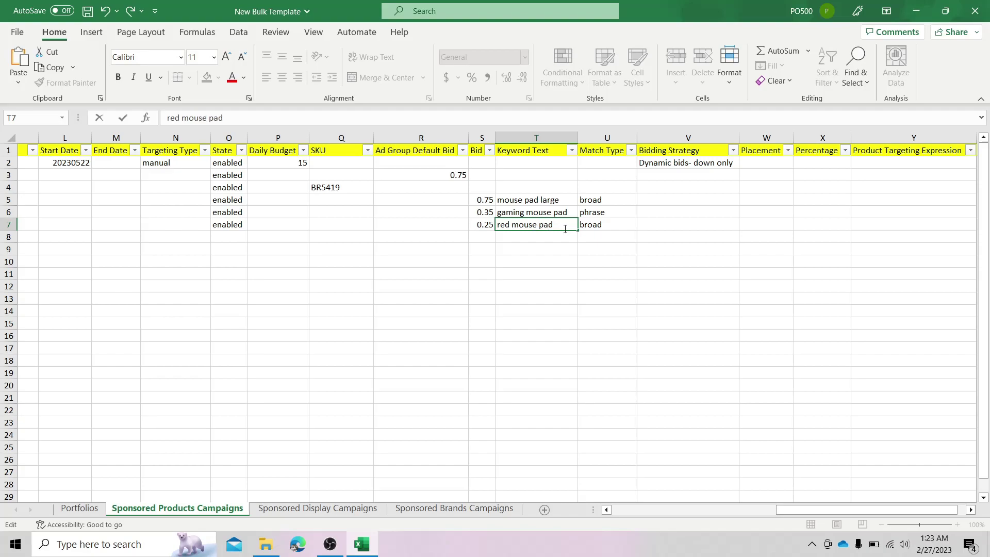
pyautogui.click(598, 227)
pyautogui.moveTo(607, 237); pyautogui.dragTo(607, 243)
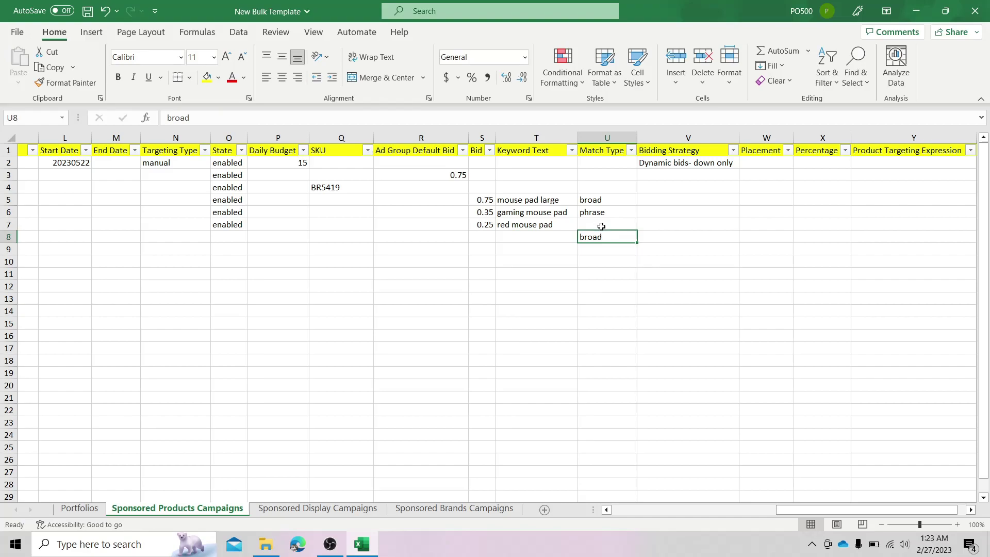
pyautogui.hotkey('ctrl', 'z')
# Step: Set the Match Type of the keyword in row 7 to exact
pyautogui.doubleClick(598, 225)
pyautogui.doubleClick(599, 226)
pyautogui.write('exact')
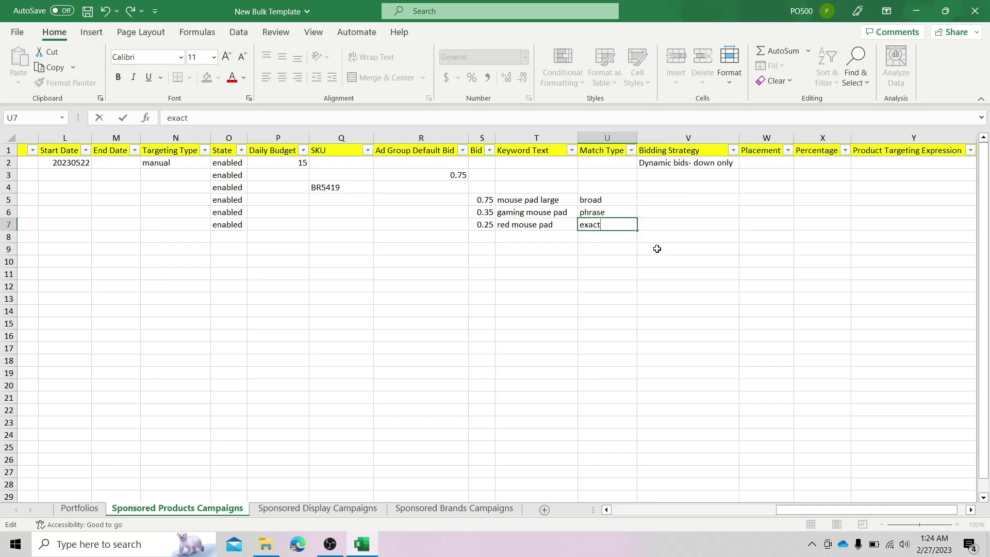
pyautogui.hotkey('ctrl', 'Return')
pyautogui.hscroll(2, 857, 298)
pyautogui.moveTo(839, 511); pyautogui.dragTo(649, 504)
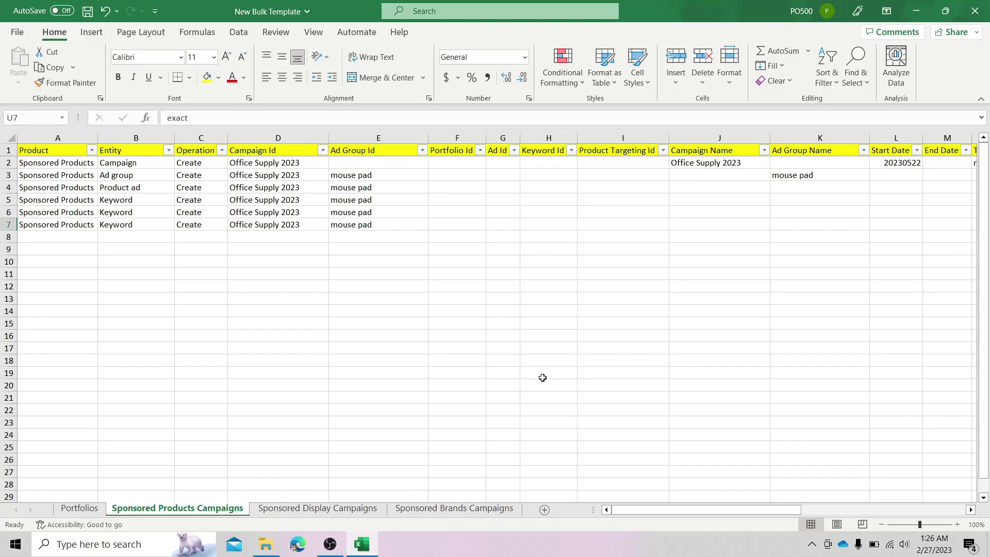
pyautogui.click(13, 31)
pyautogui.click(17, 37)
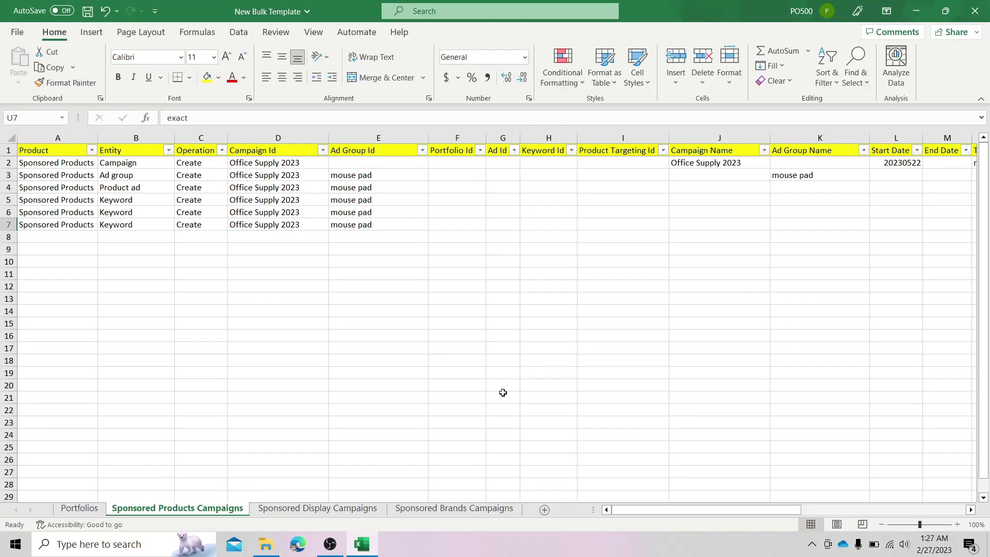